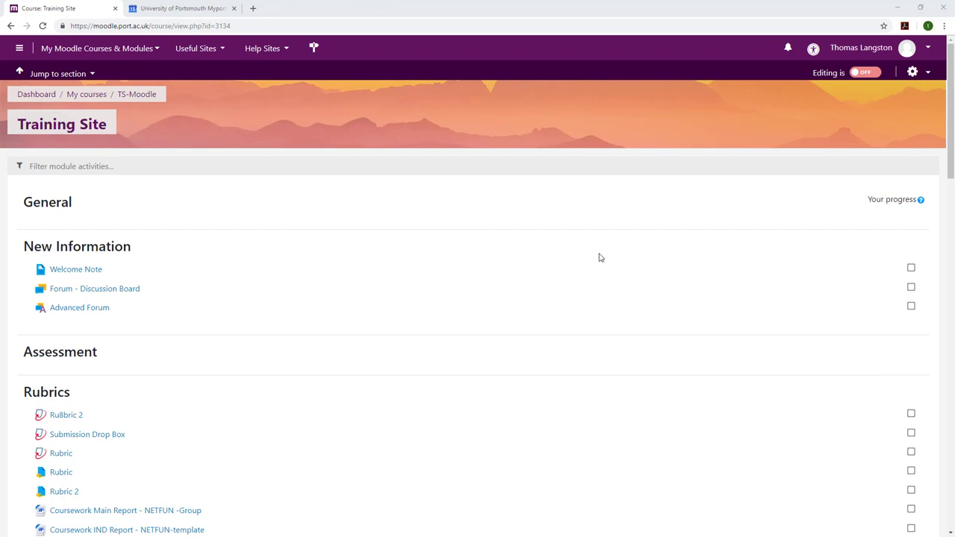
# - Turn course editing on and add a Turnitin Assignment to the Assessment section
pyautogui.click(864, 74)
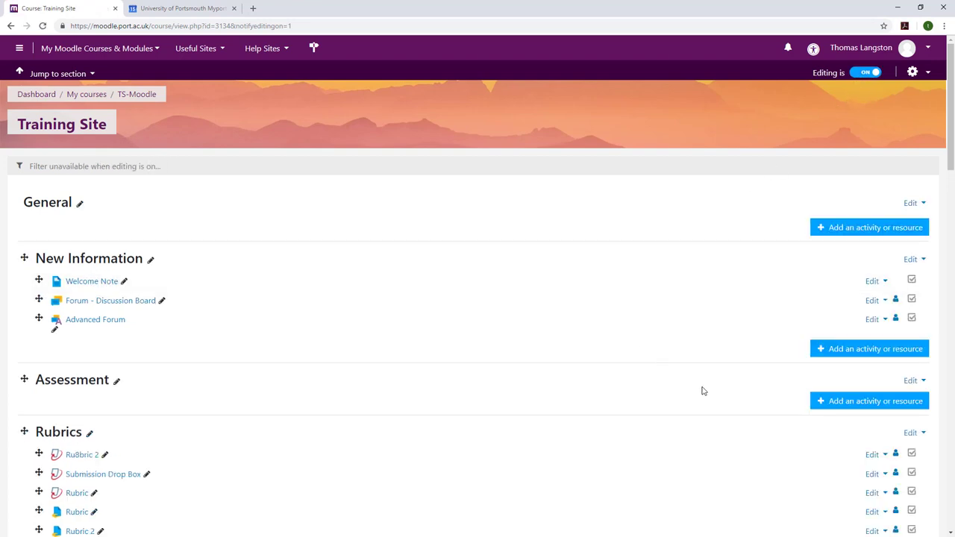
pyautogui.click(840, 407)
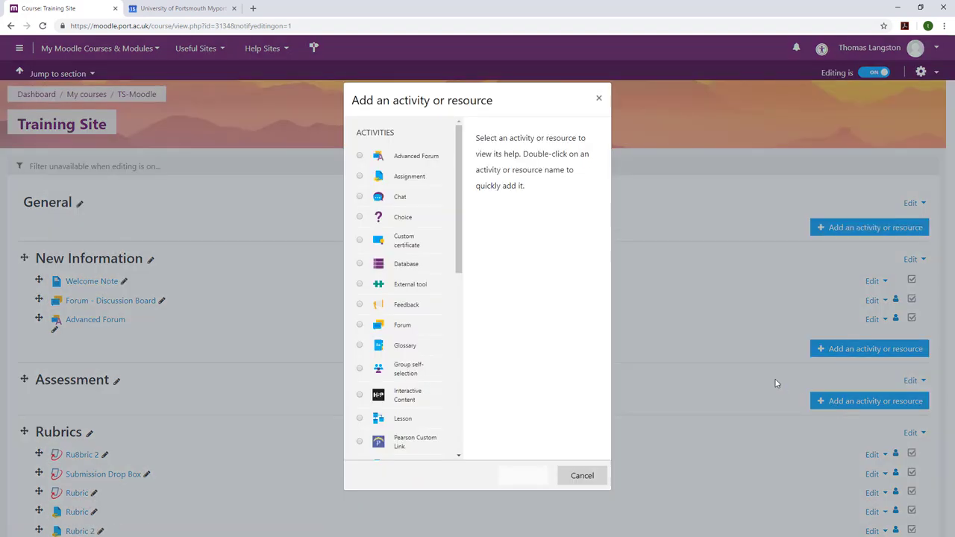
pyautogui.moveTo(460, 231); pyautogui.dragTo(471, 373)
pyautogui.click(360, 239)
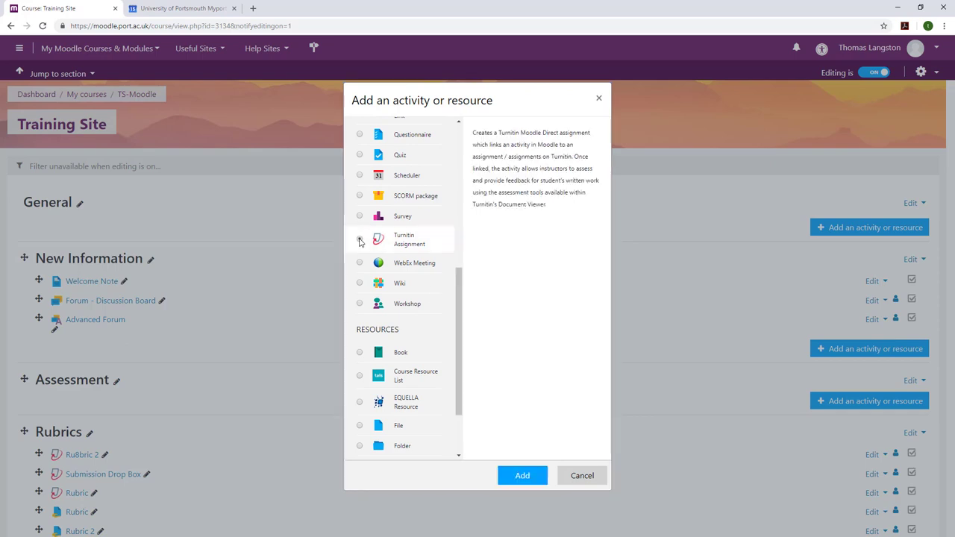
pyautogui.click(523, 474)
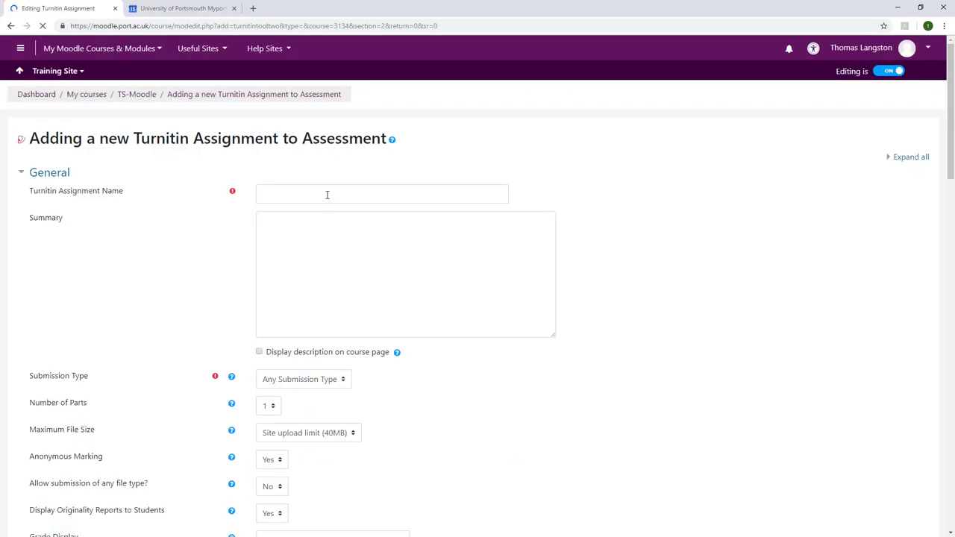
# - Name the assignment "Artefact 1" and enter the summary "Please submit your 1000 word essay to here."
pyautogui.click(327, 195)
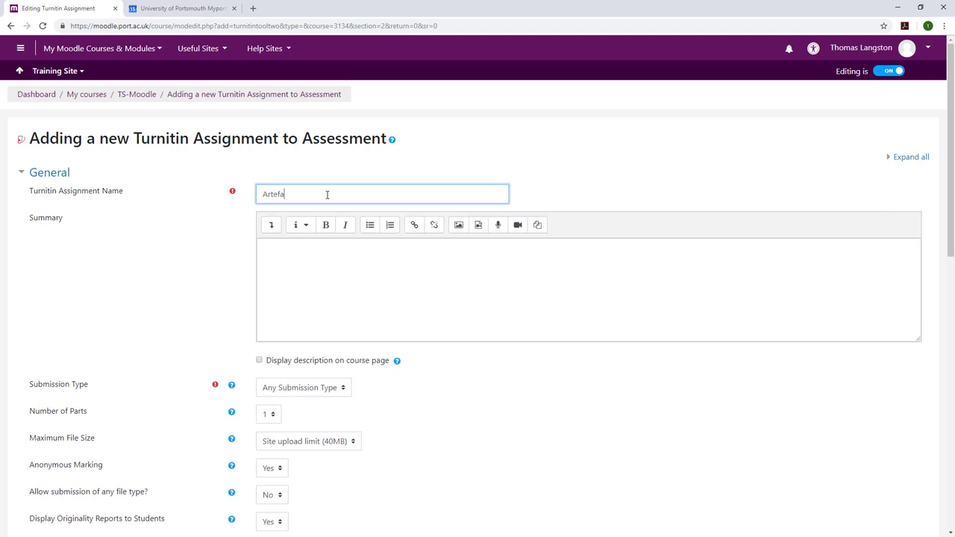
pyautogui.click(465, 282)
pyautogui.write('Please ')
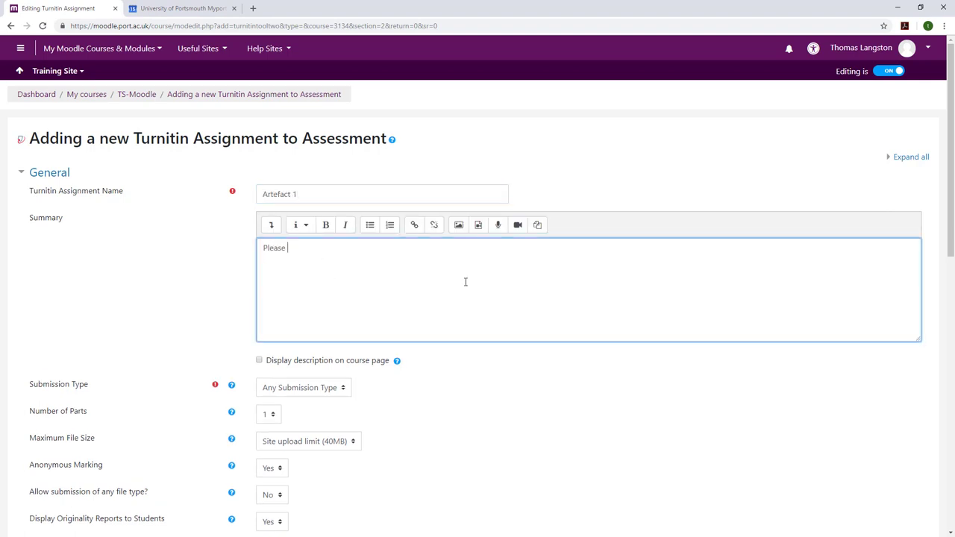
pyautogui.write('submit your 1000 word essay to here.')
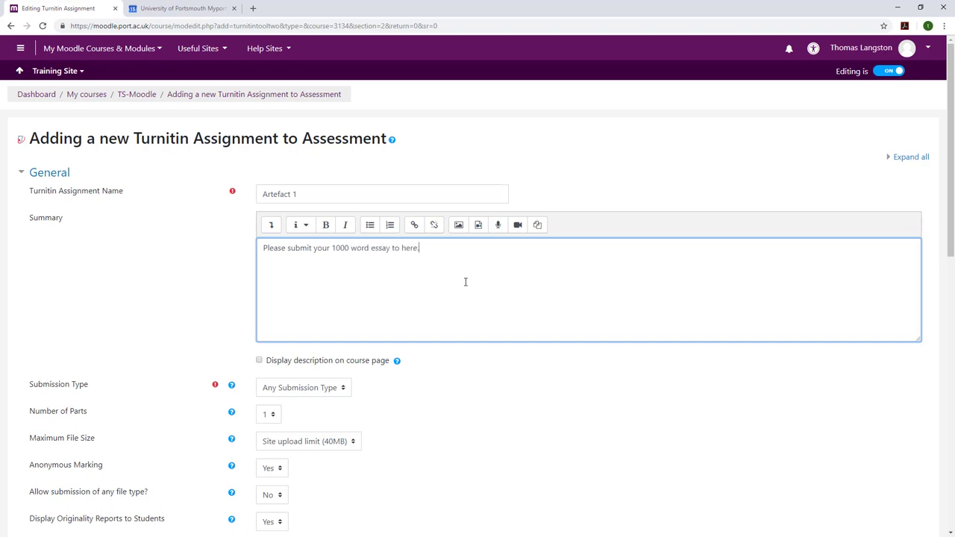
# - Set the assignment's submission type to File Upload
pyautogui.scroll(-1, 348, 341)
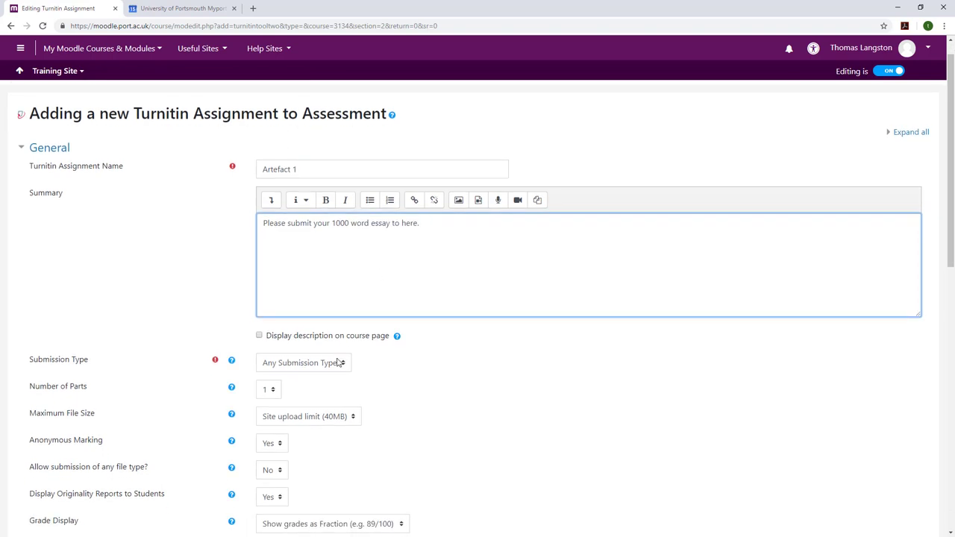
pyautogui.click(333, 363)
pyautogui.click(309, 389)
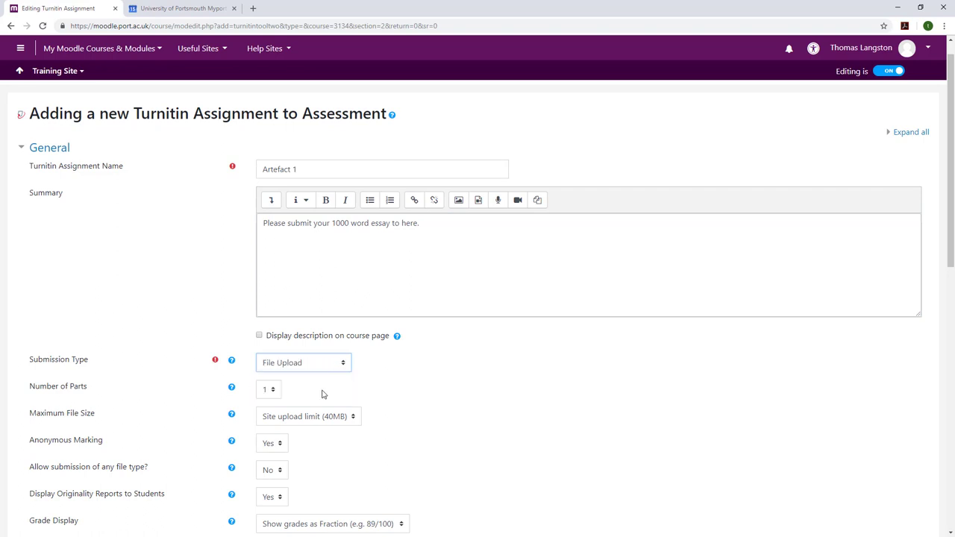
# - Set the due date of Assignment Part 1 to 25 October 2018 at 12:00
pyautogui.scroll(-3, 494, 366)
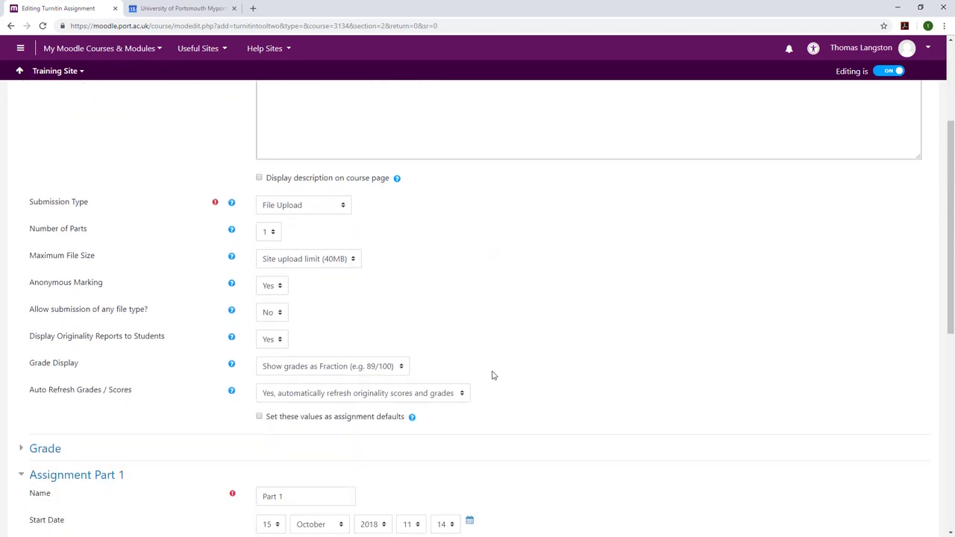
pyautogui.scroll(-3, 493, 375)
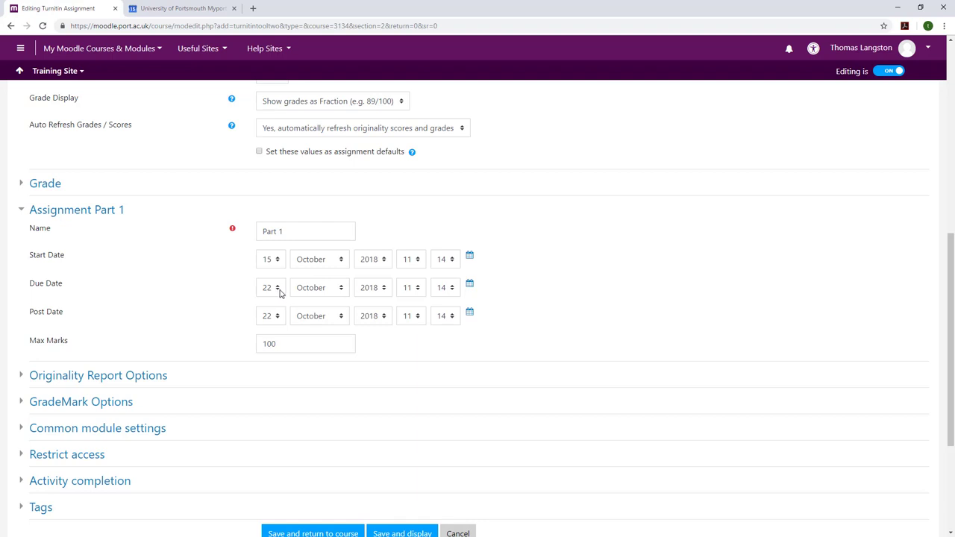
pyautogui.click(281, 294)
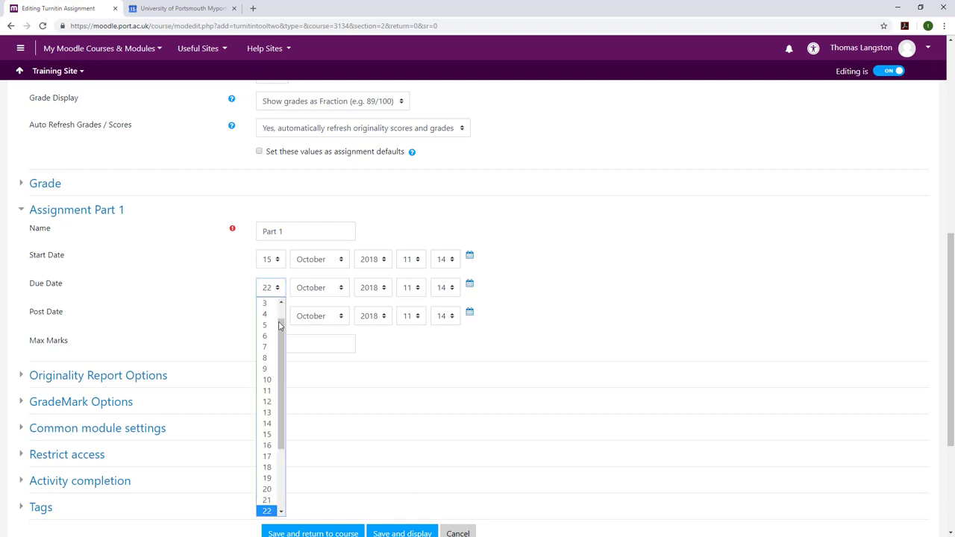
pyautogui.moveTo(281, 332); pyautogui.dragTo(281, 377)
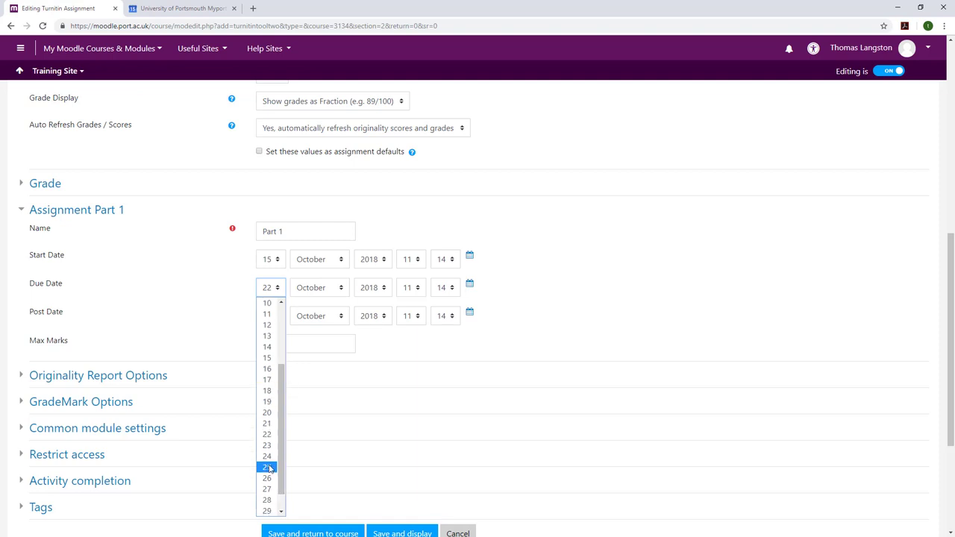
pyautogui.click(269, 468)
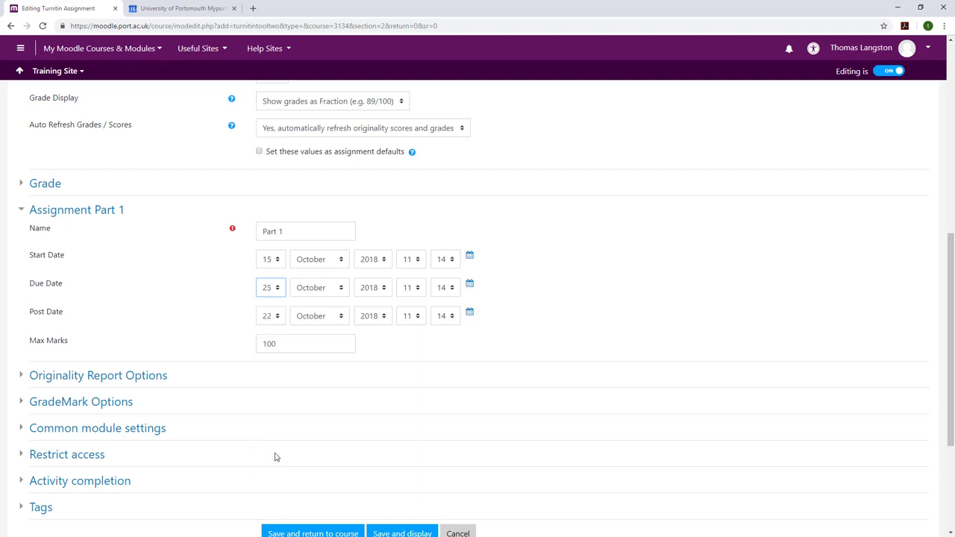
pyautogui.click(411, 291)
pyautogui.click(408, 435)
pyautogui.click(445, 288)
pyautogui.click(443, 306)
# - Switch to Google Calendar, examine the October and November 2018 dates for the marking period, and return to the Moodle assignment form
pyautogui.click(198, 6)
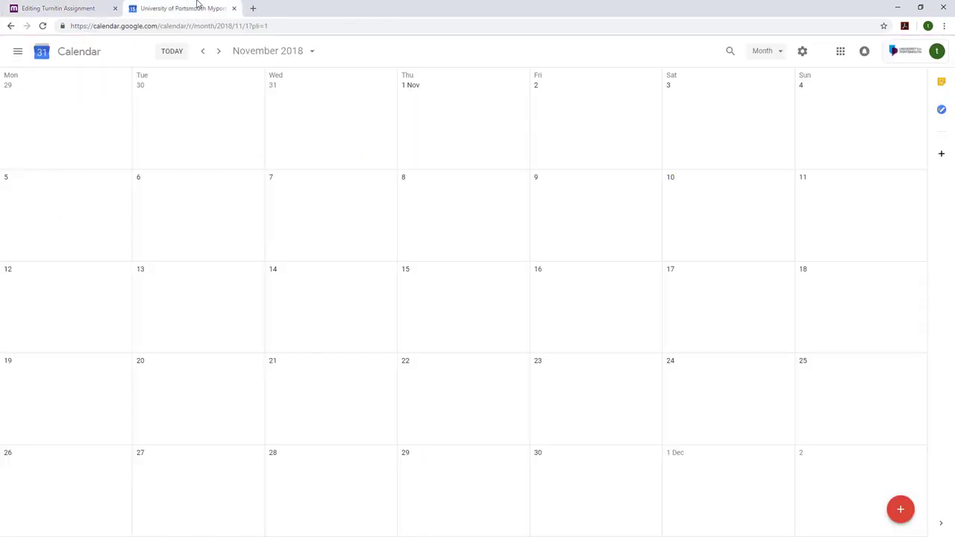
pyautogui.click(44, 7)
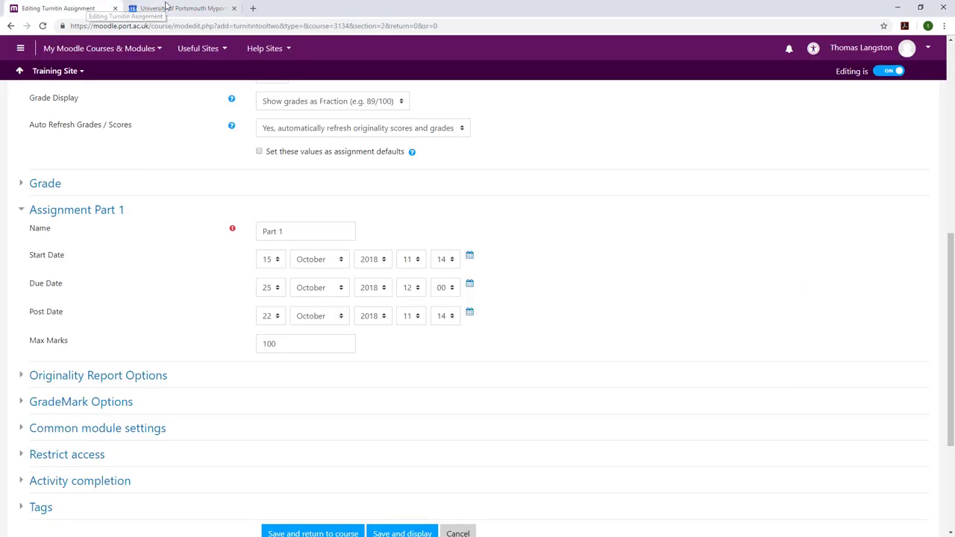
pyautogui.click(175, 8)
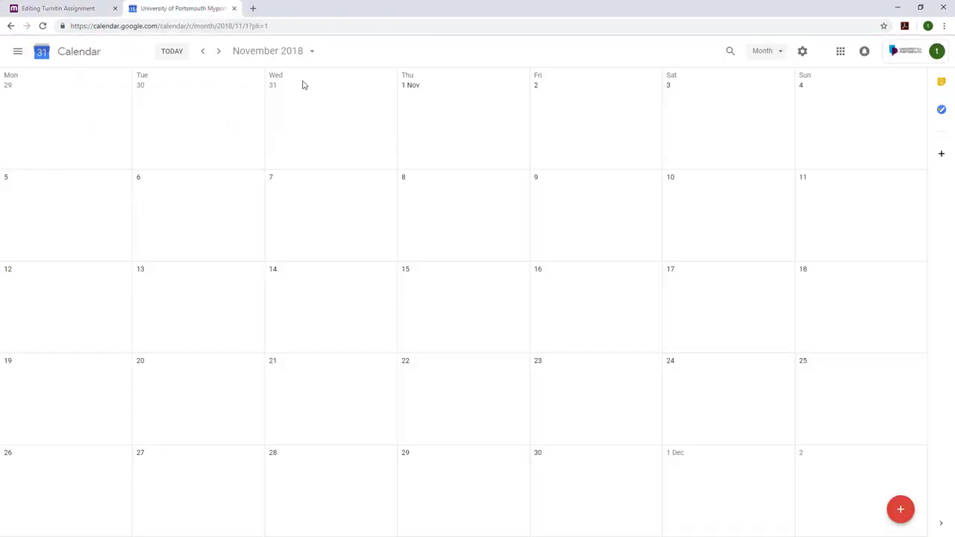
pyautogui.click(204, 52)
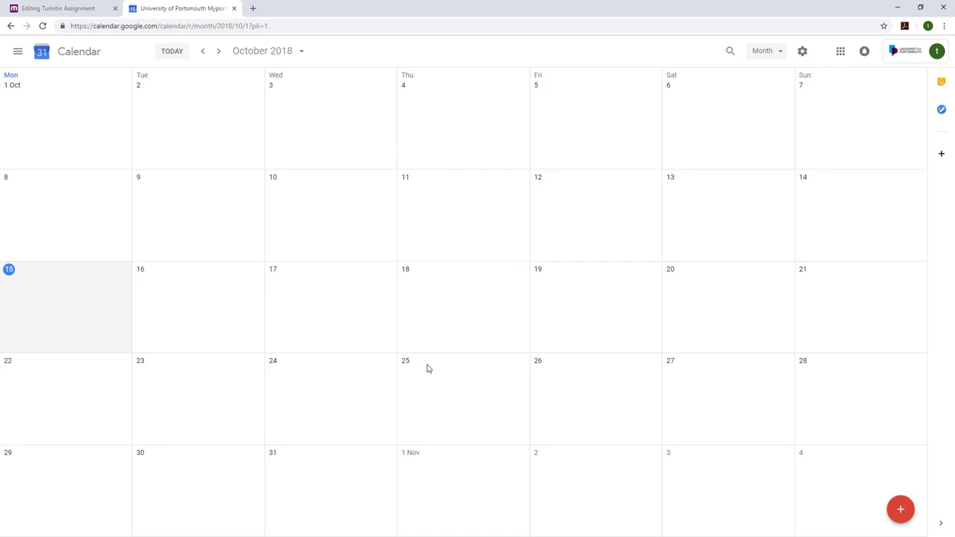
pyautogui.click(219, 52)
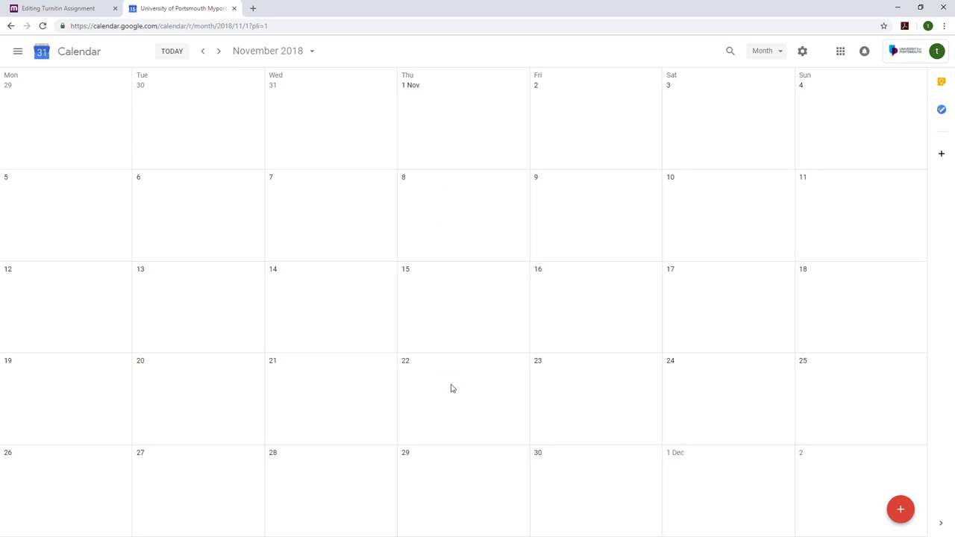
pyautogui.click(55, 6)
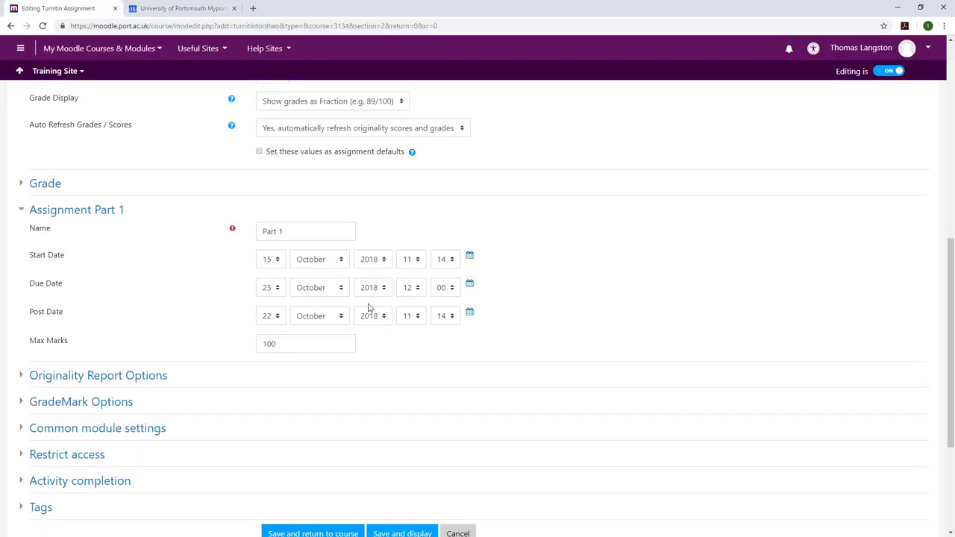
# - Change the post date's month to November and its time to 12:00
pyautogui.click(316, 318)
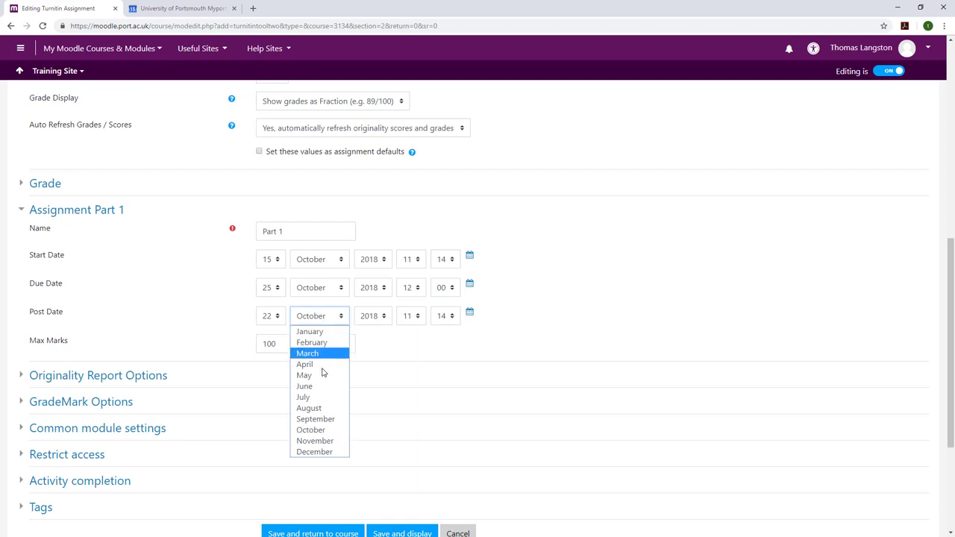
pyautogui.click(329, 441)
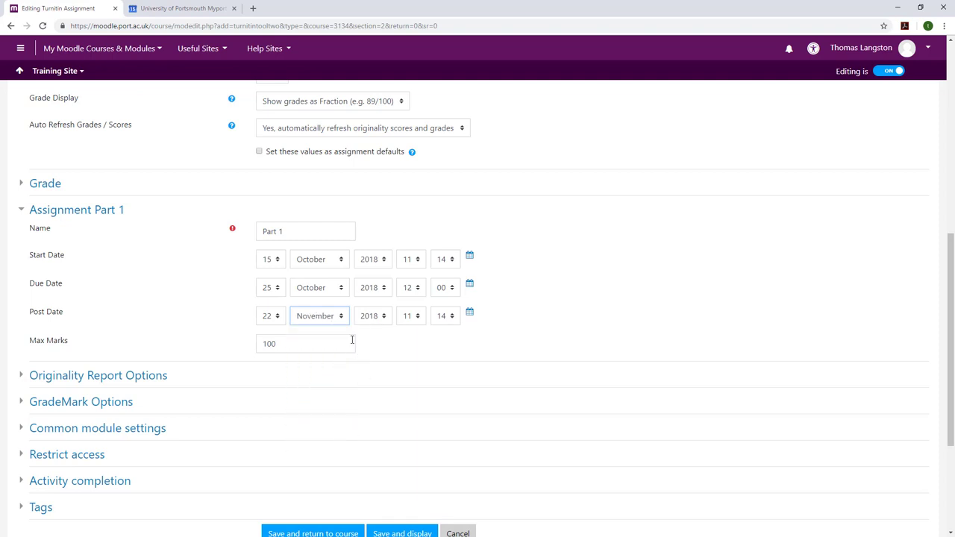
pyautogui.click(412, 318)
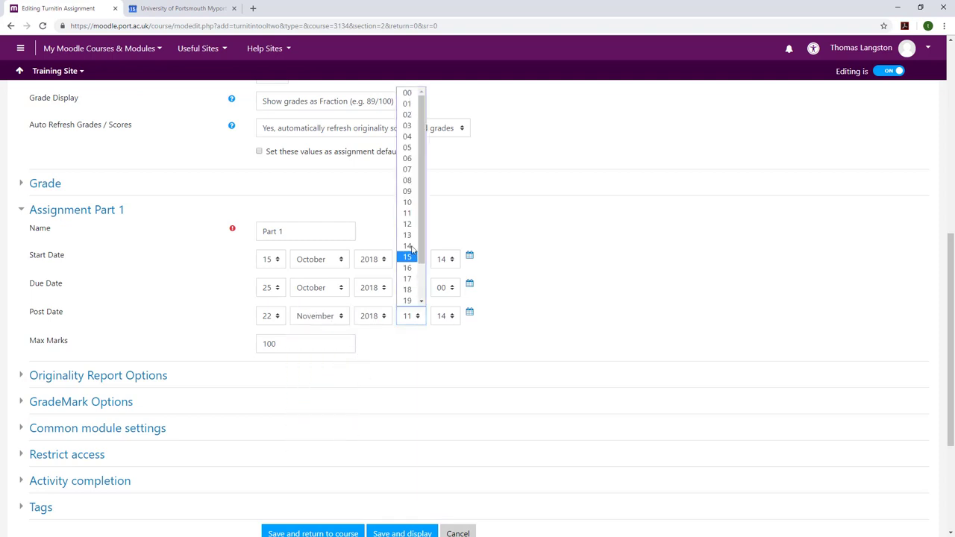
pyautogui.click(412, 225)
pyautogui.click(447, 317)
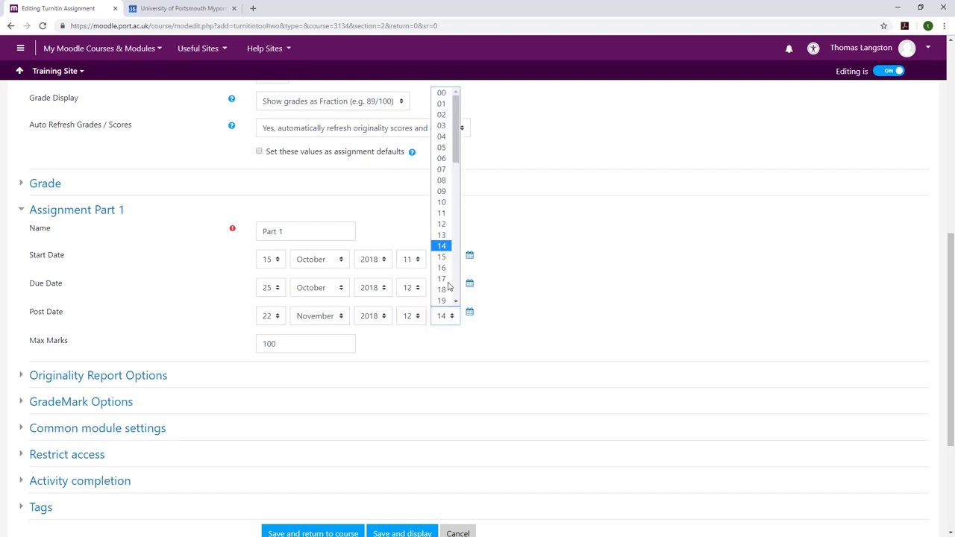
pyautogui.click(447, 93)
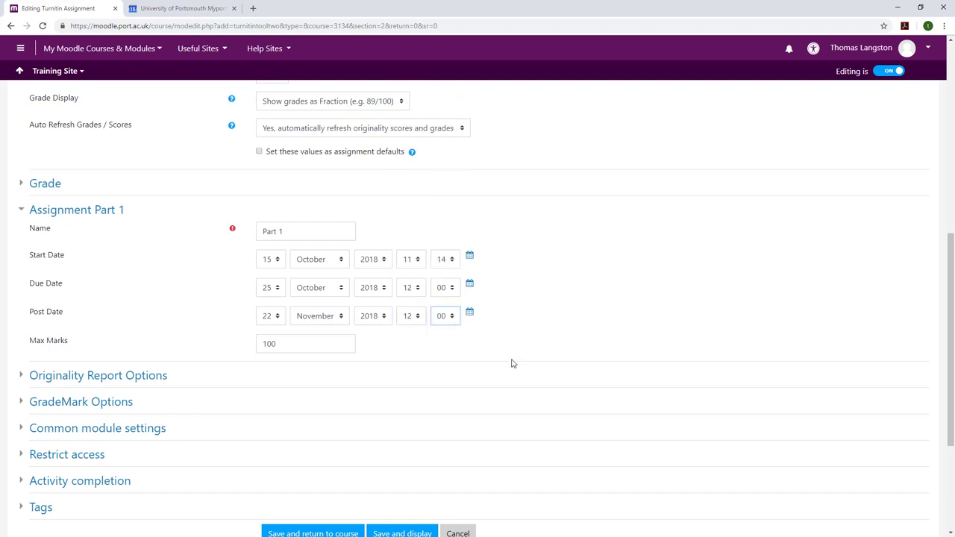
# - Add a Date restriction to the assignment's access restrictions
pyautogui.click(103, 459)
pyautogui.scroll(-2, 209, 457)
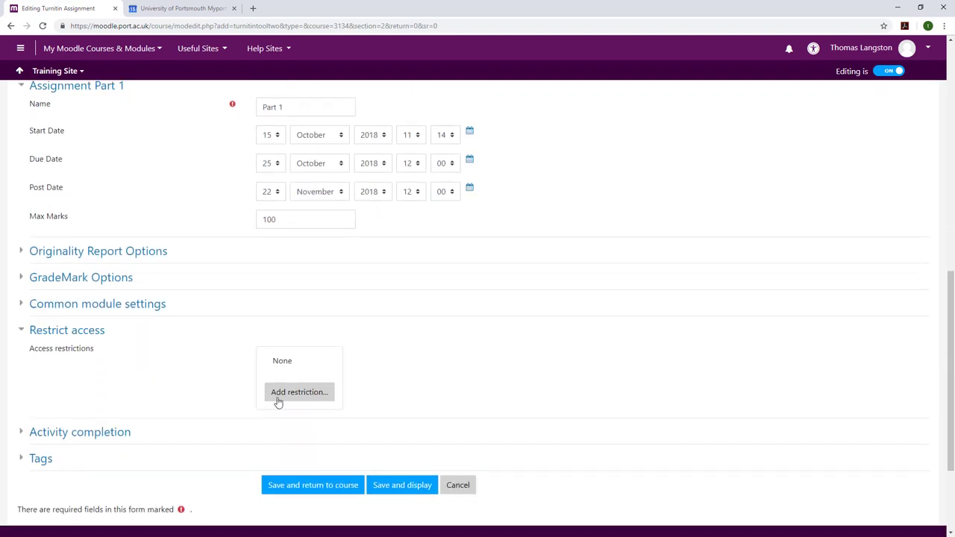
pyautogui.click(284, 396)
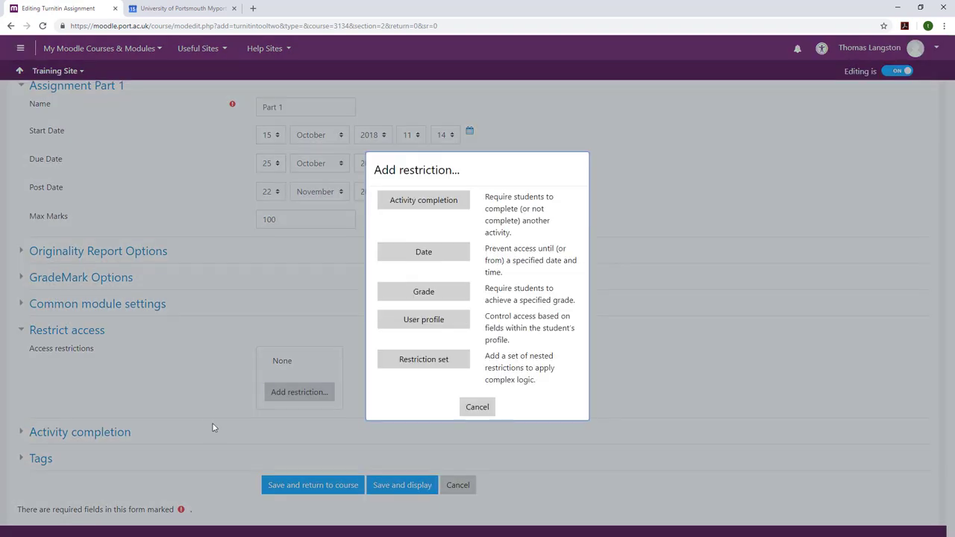
pyautogui.click(427, 254)
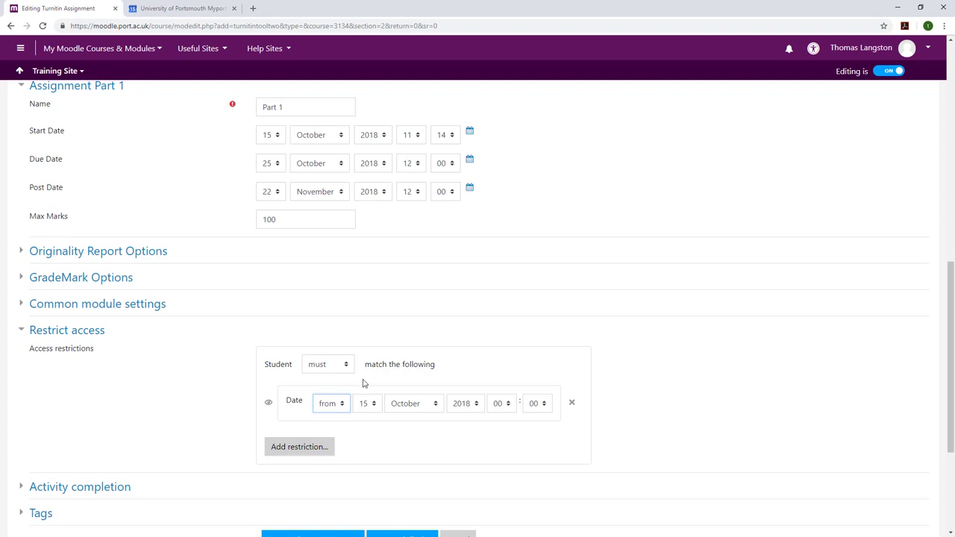
# - Set the day of the date restriction to 25 October 2018 and its time to 13:00
pyautogui.click(365, 403)
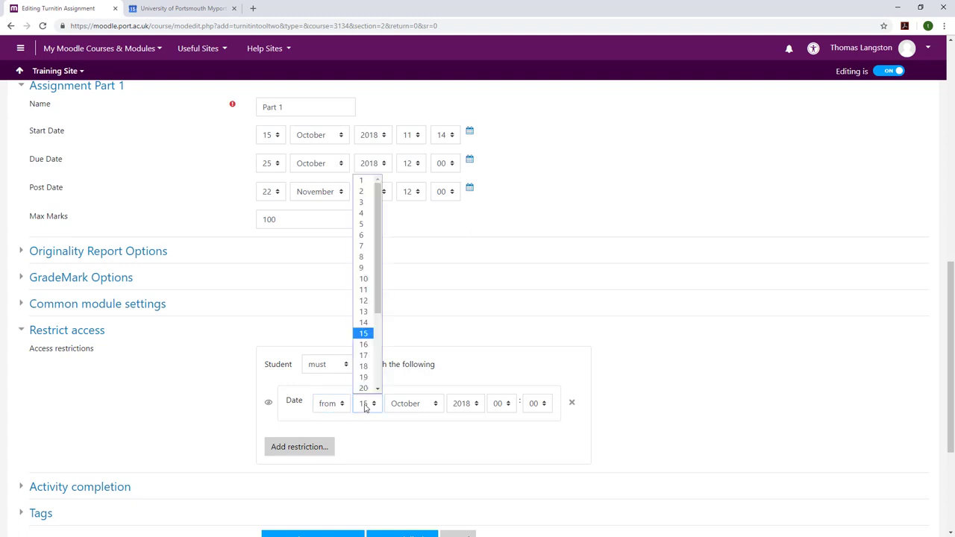
pyautogui.moveTo(386, 316); pyautogui.dragTo(377, 356)
pyautogui.click(366, 350)
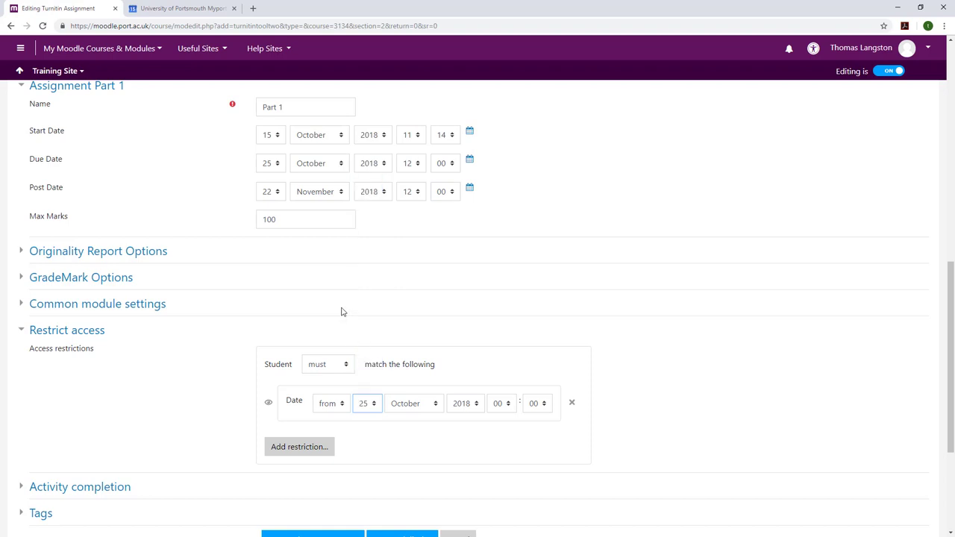
pyautogui.click(509, 408)
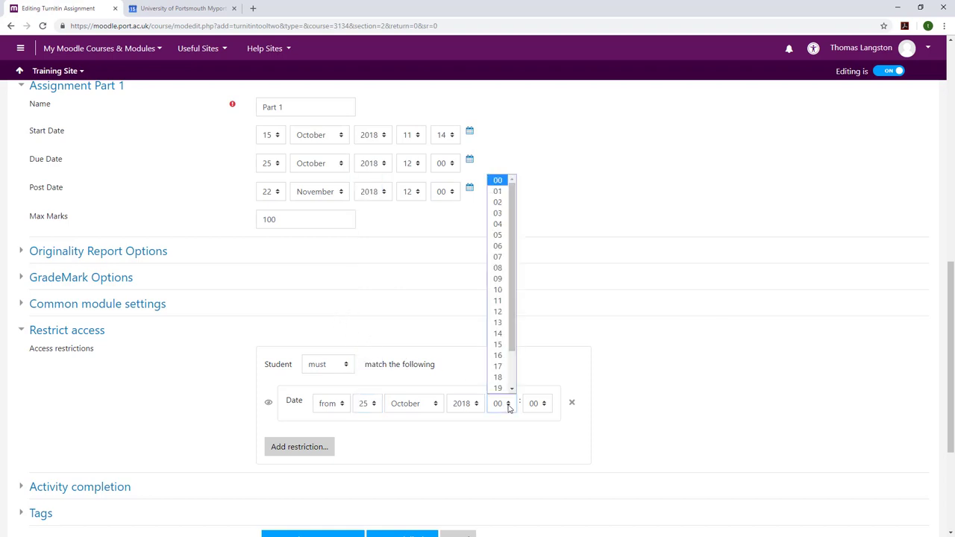
pyautogui.click(499, 323)
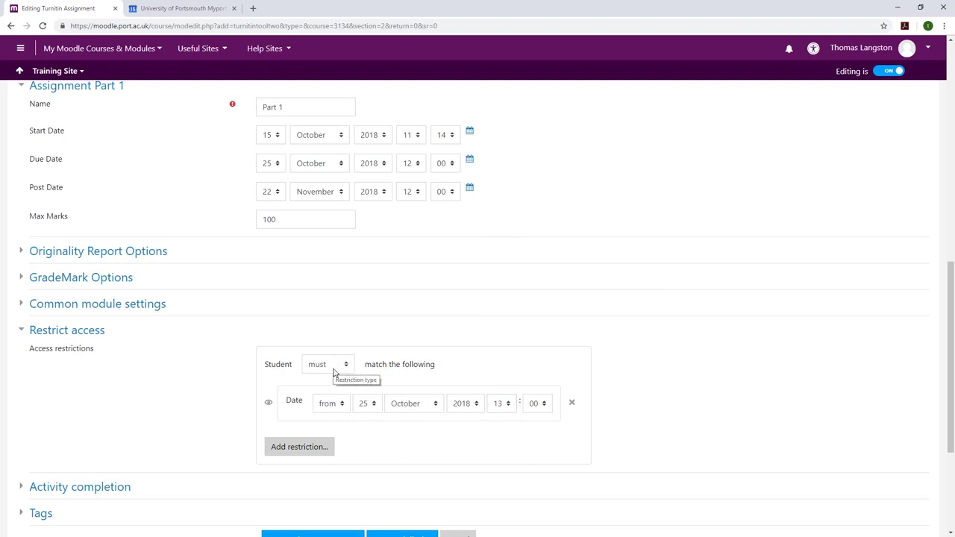
# - Change the date restriction's condition to "until" and set it to hide the assignment entirely from students who do not meet it
pyautogui.click(332, 405)
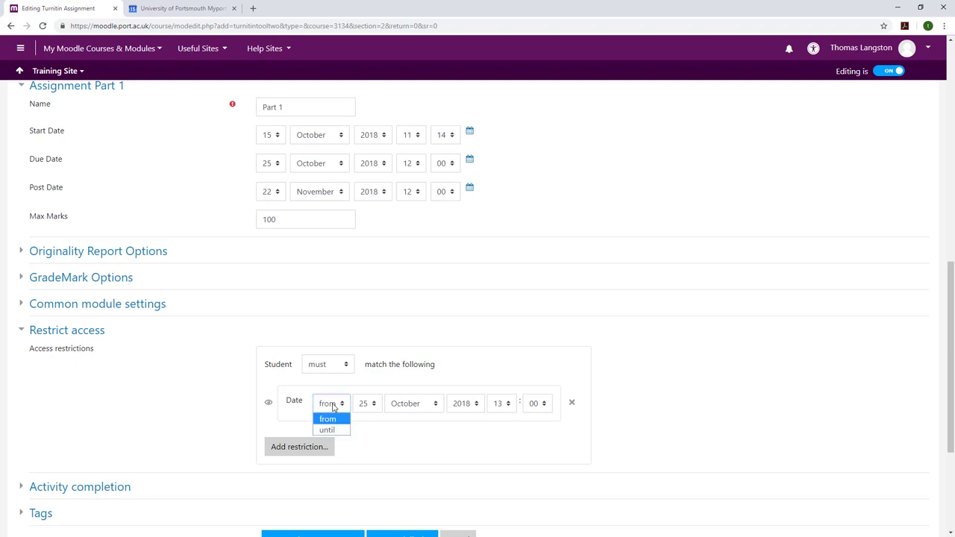
pyautogui.click(336, 430)
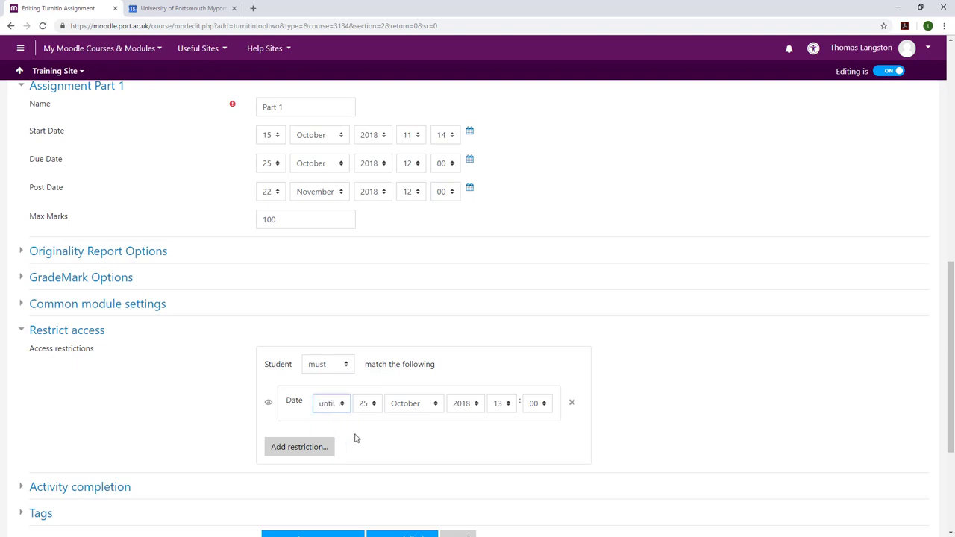
pyautogui.click(269, 406)
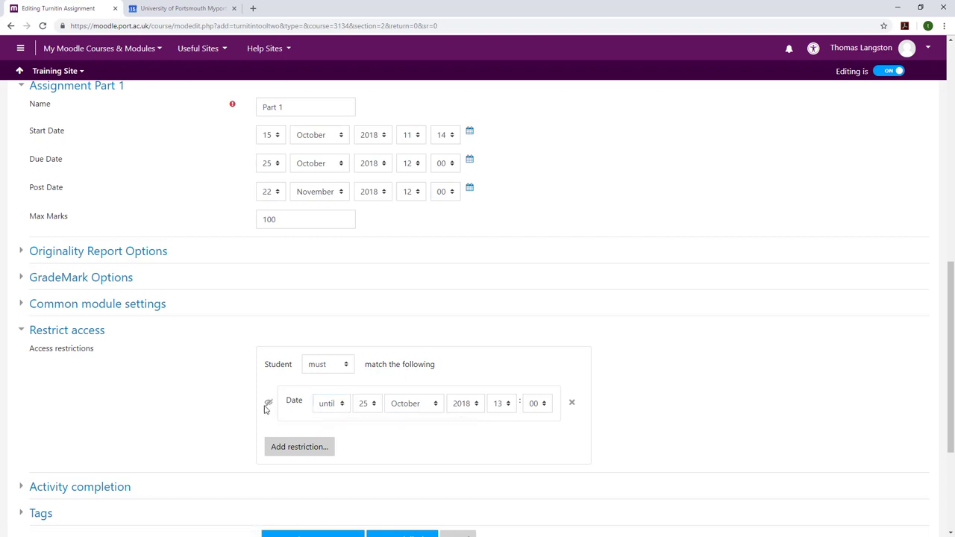
# - Make the date restriction show the assignment to students who do not meet it, and save, returning to the course
pyautogui.click(268, 406)
pyautogui.scroll(-1, 663, 396)
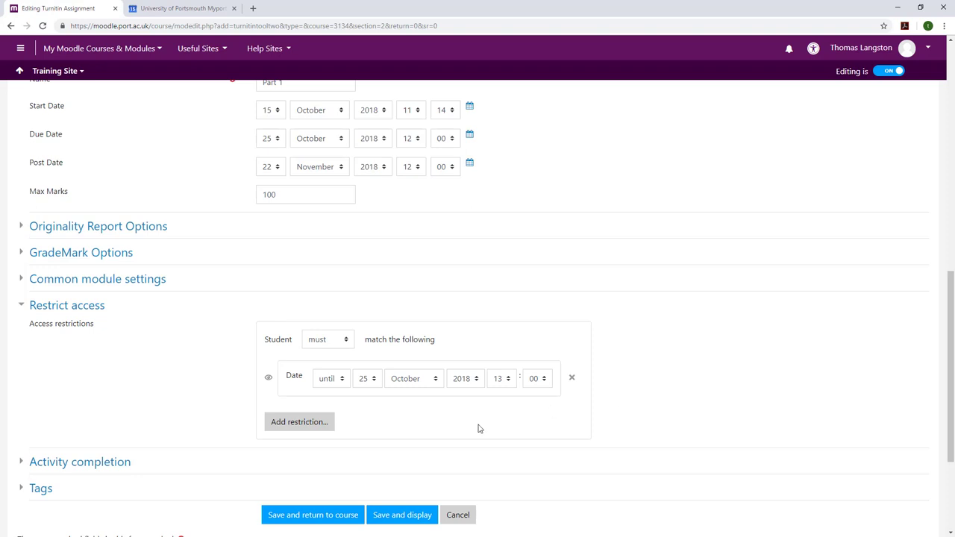
pyautogui.click(323, 518)
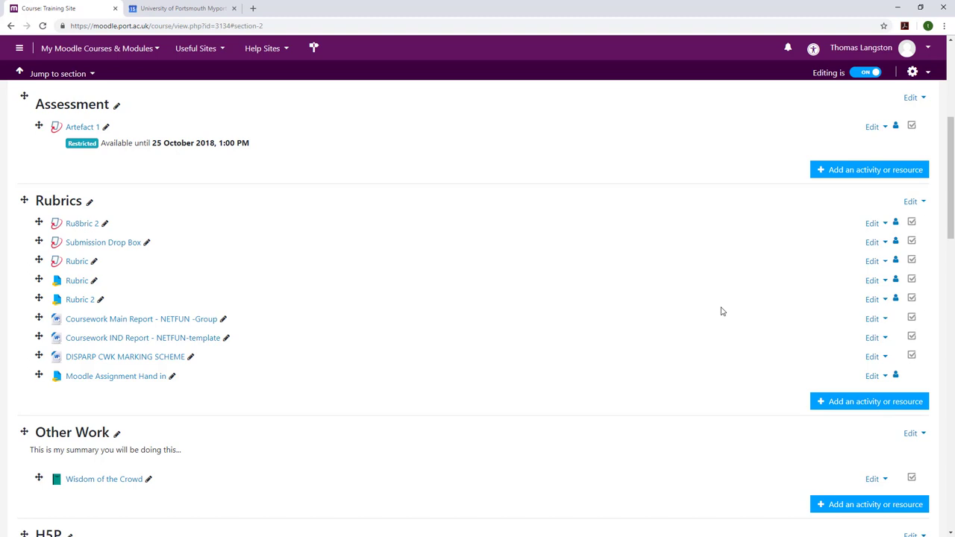
# - Add a new Turnitin Assignment activity to the Assessment section of the course
pyautogui.click(894, 172)
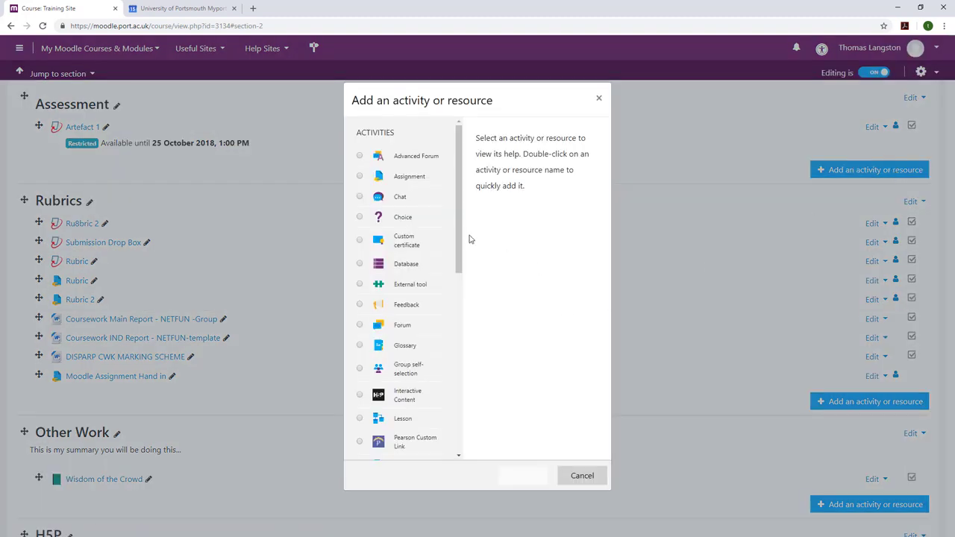
pyautogui.scroll(-5, 468, 329)
pyautogui.click(359, 203)
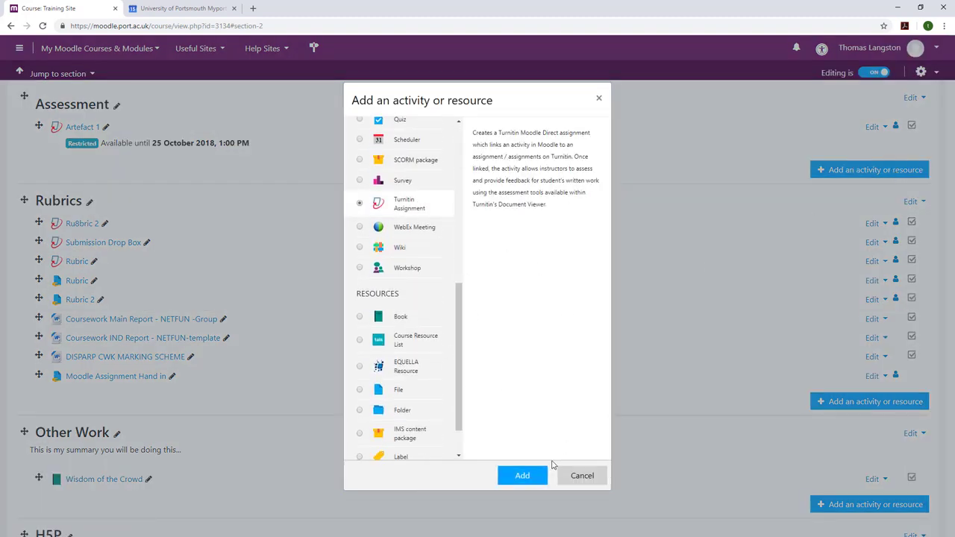
pyautogui.click(539, 475)
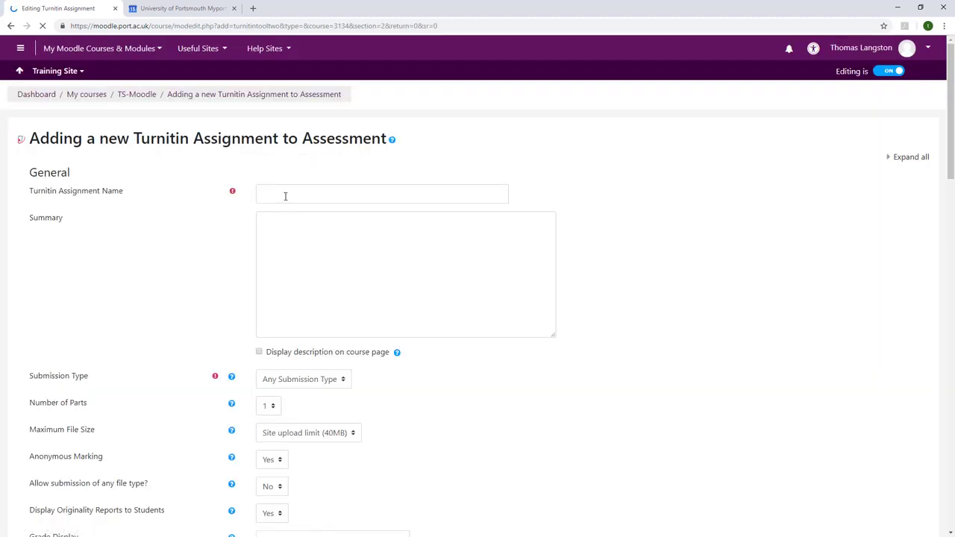
# - Name the Turnitin assignment "Artefact 1 - Late Submissions" and set its submission type to File Upload
pyautogui.click(285, 195)
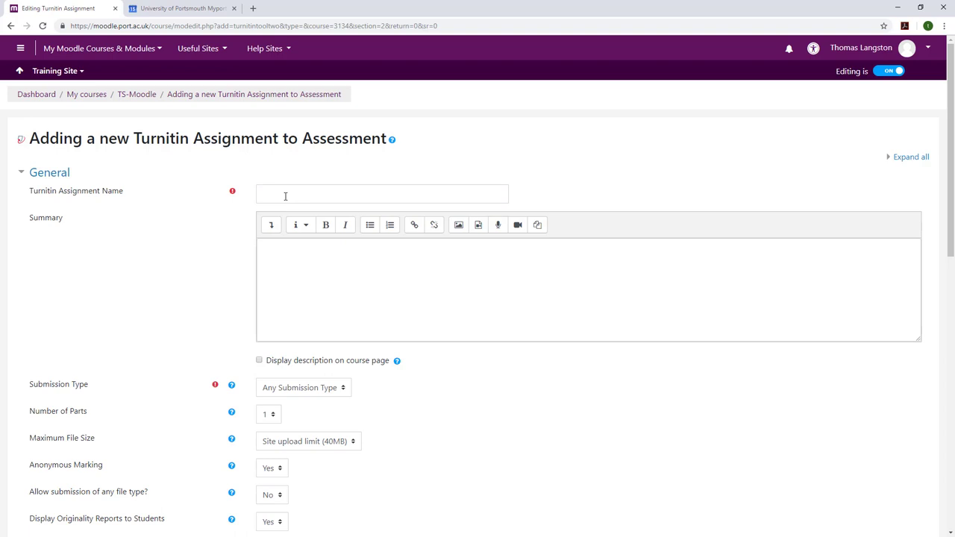
pyautogui.click(286, 195)
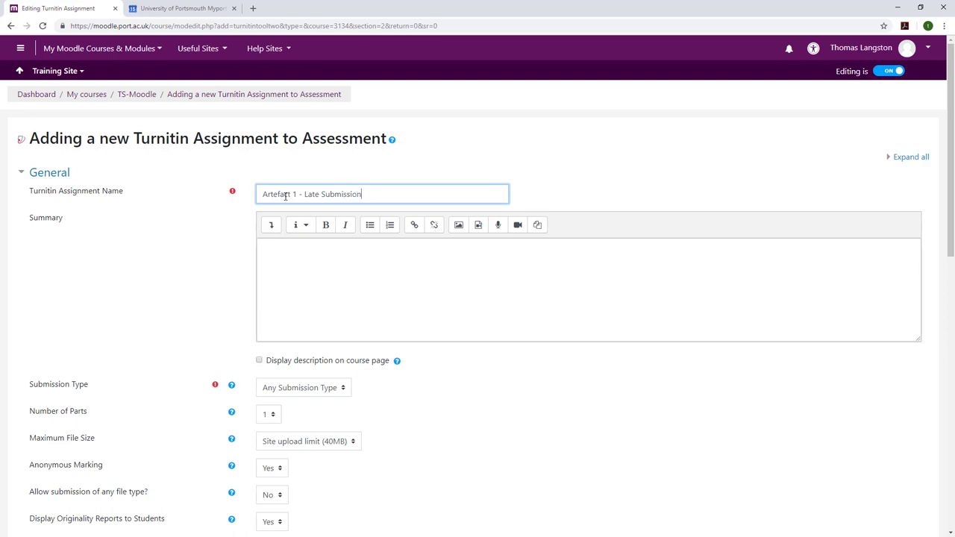
pyautogui.scroll(-2, 324, 306)
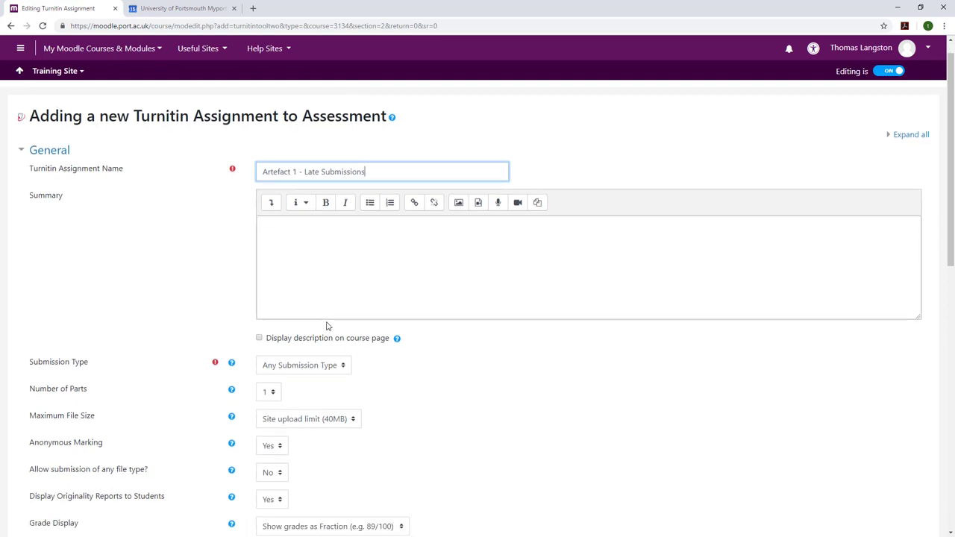
pyautogui.click(315, 265)
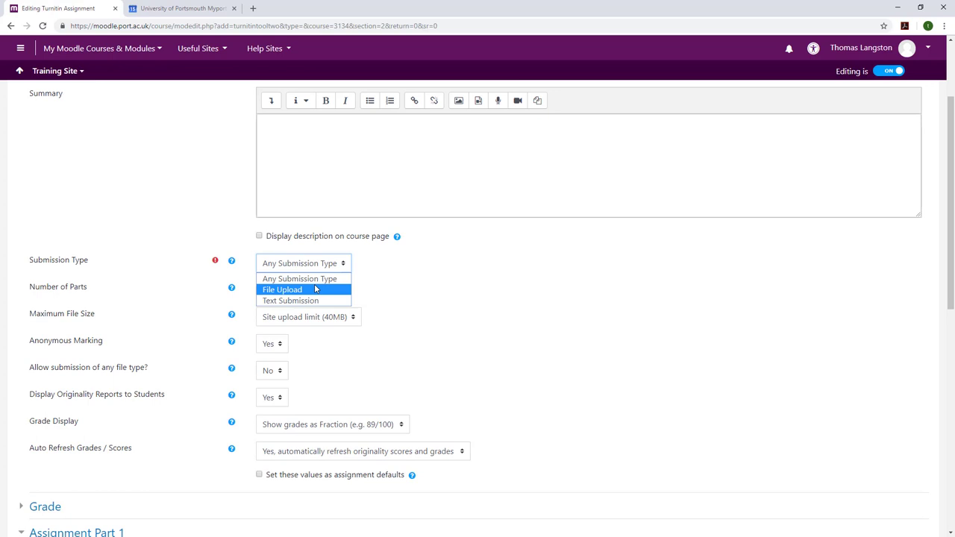
pyautogui.click(287, 289)
# - Set the start date of Assignment Part 1 to 25 October 2018 at 12:00
pyautogui.scroll(-4, 499, 298)
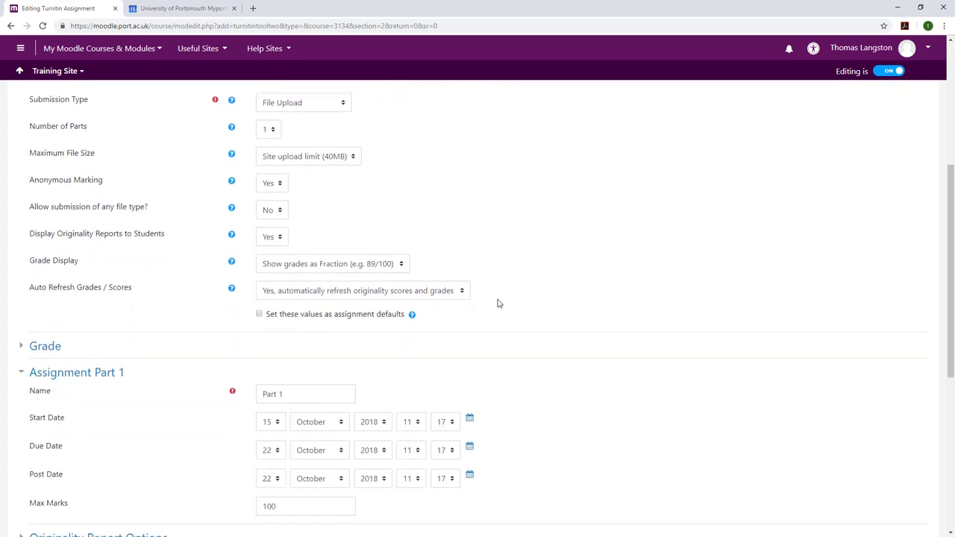
pyautogui.click(270, 309)
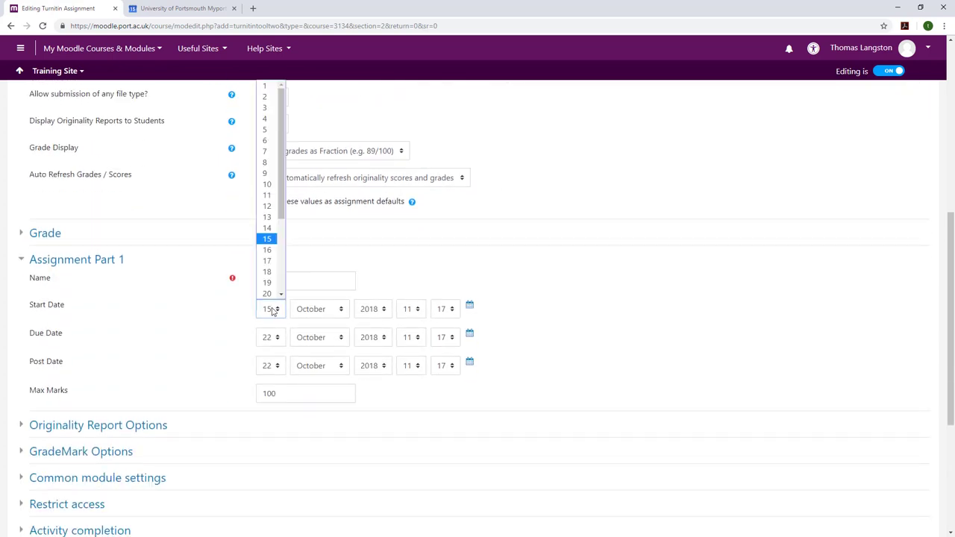
pyautogui.moveTo(279, 213); pyautogui.dragTo(278, 258)
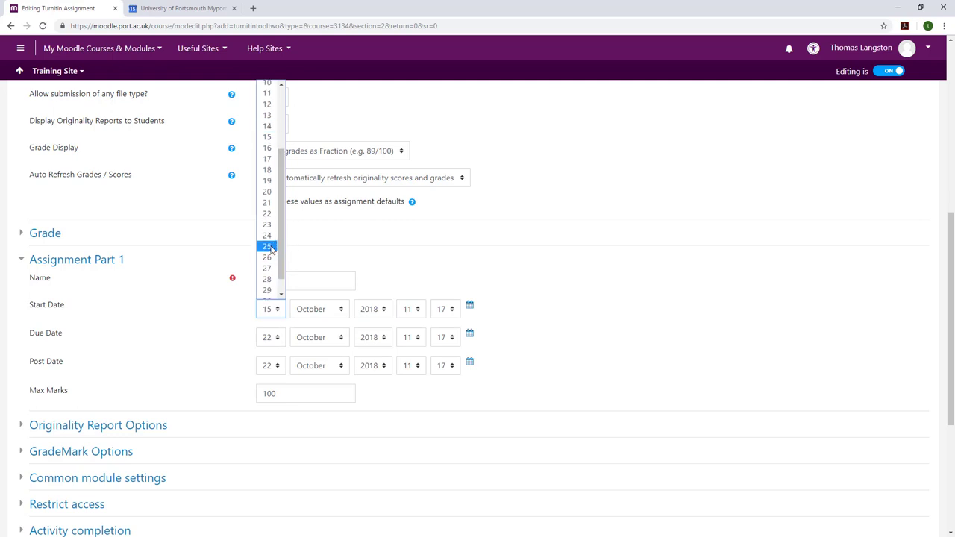
pyautogui.click(269, 247)
pyautogui.click(414, 314)
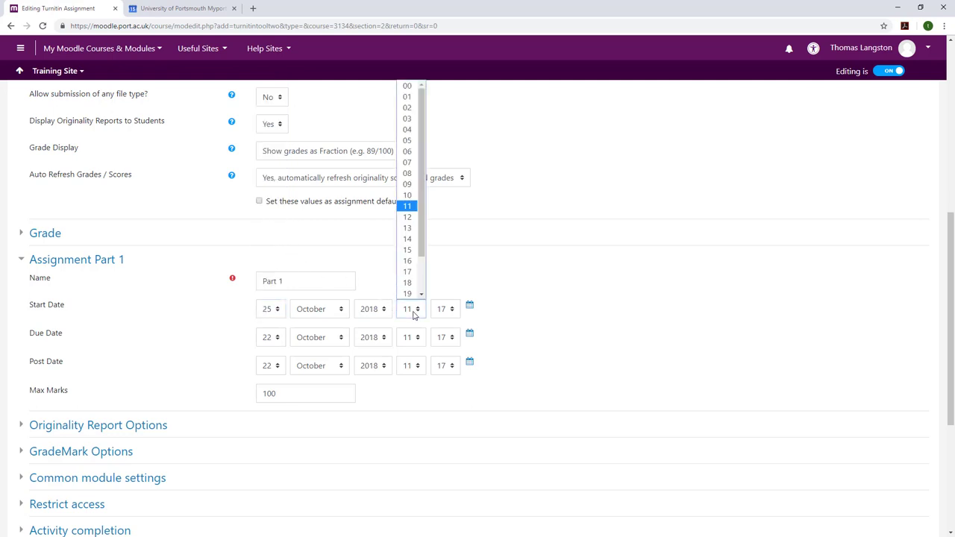
pyautogui.click(410, 214)
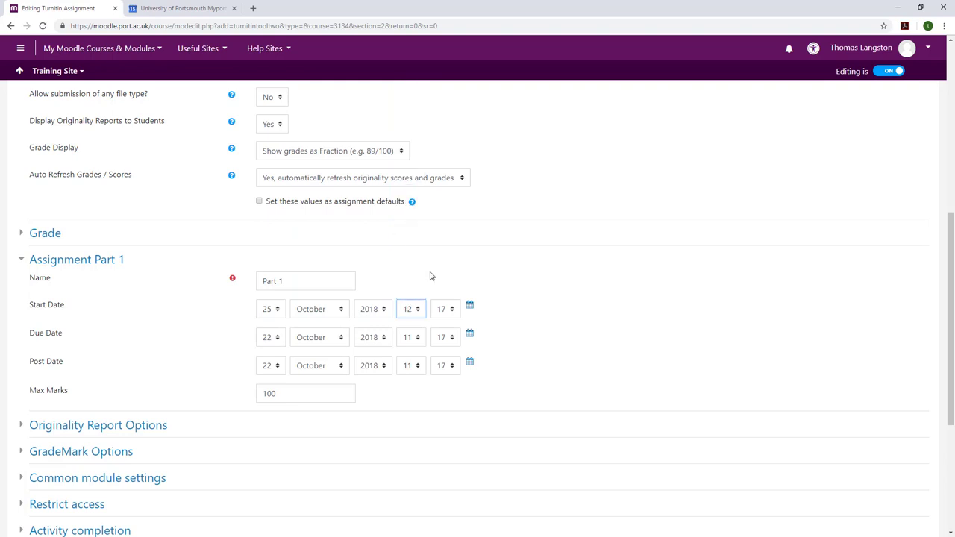
pyautogui.click(458, 314)
pyautogui.scroll(2, 430, 158)
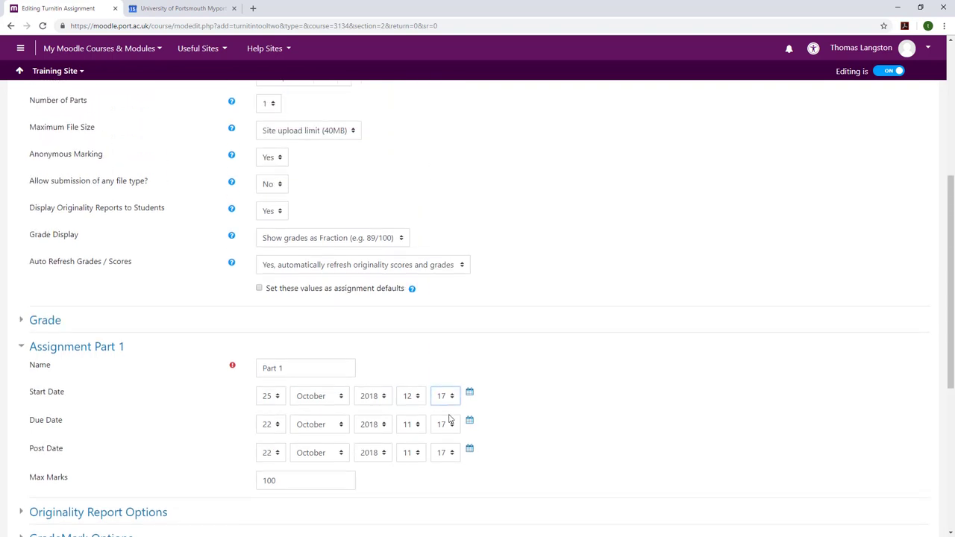
pyautogui.click(446, 396)
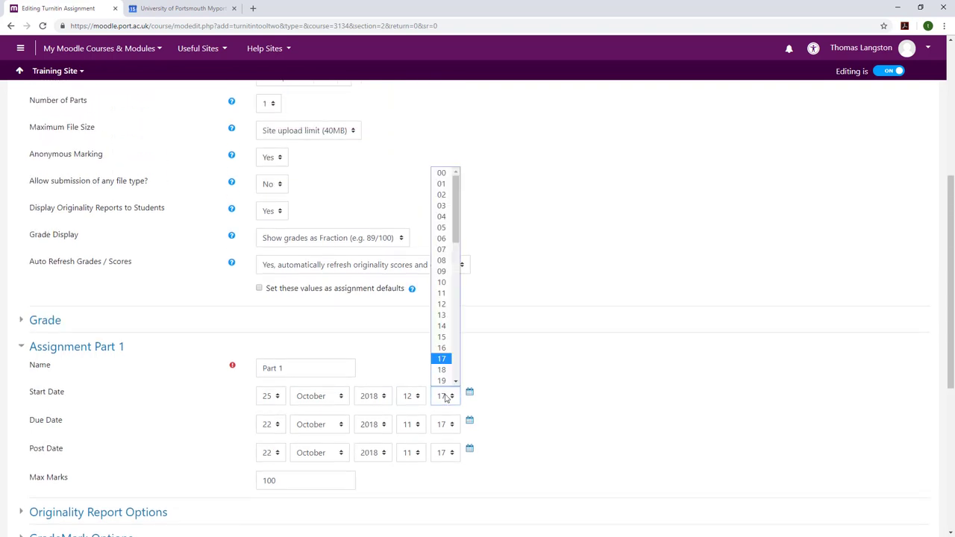
pyautogui.click(441, 173)
pyautogui.scroll(-1, 518, 409)
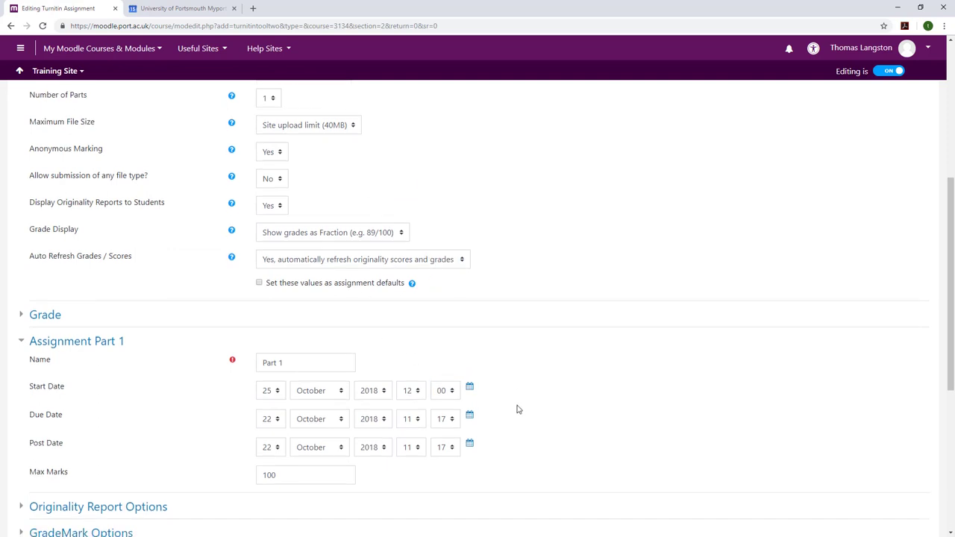
pyautogui.scroll(-2, 519, 409)
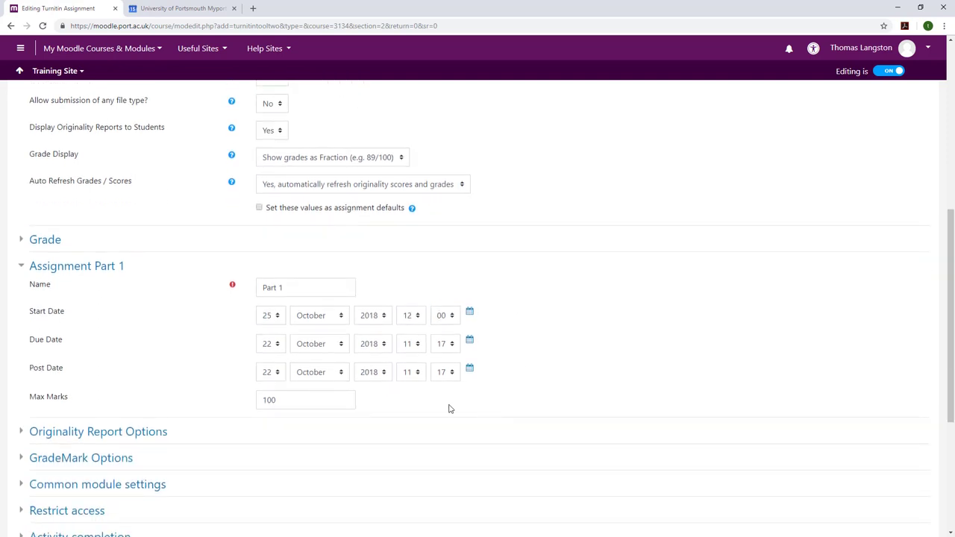
# - Switch to Google Calendar and look through the months up to December 2018 to work out the post date
pyautogui.click(167, 6)
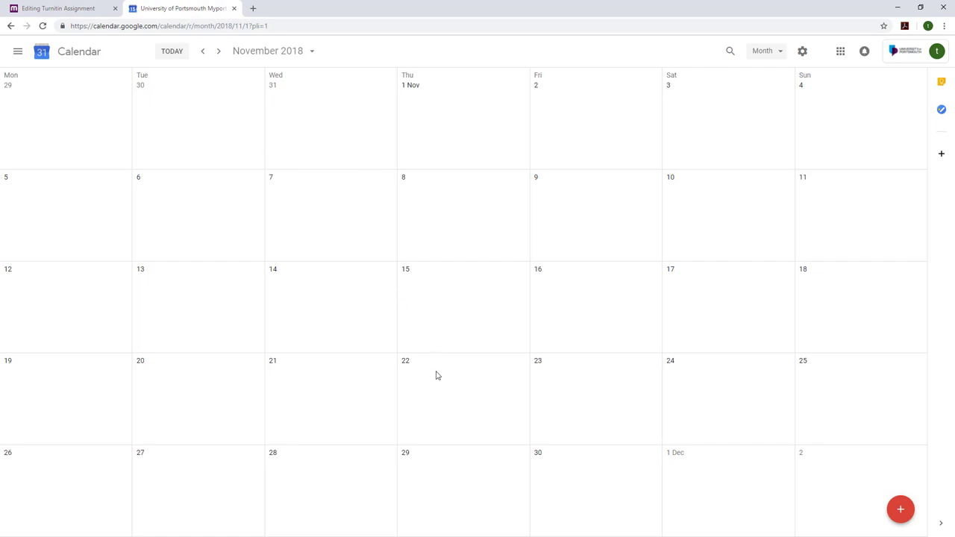
pyautogui.scroll(-3, 438, 403)
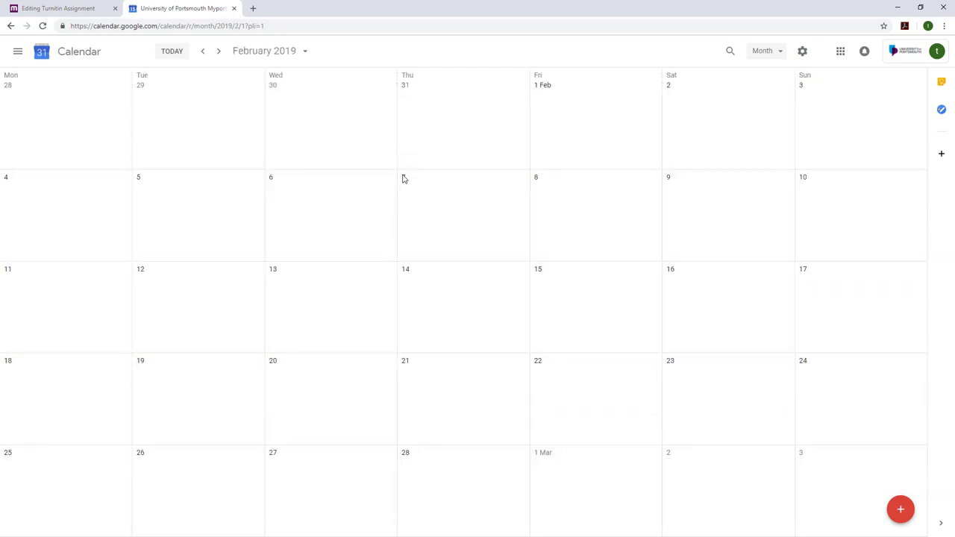
pyautogui.scroll(6, 402, 172)
pyautogui.scroll(-3, 329, 117)
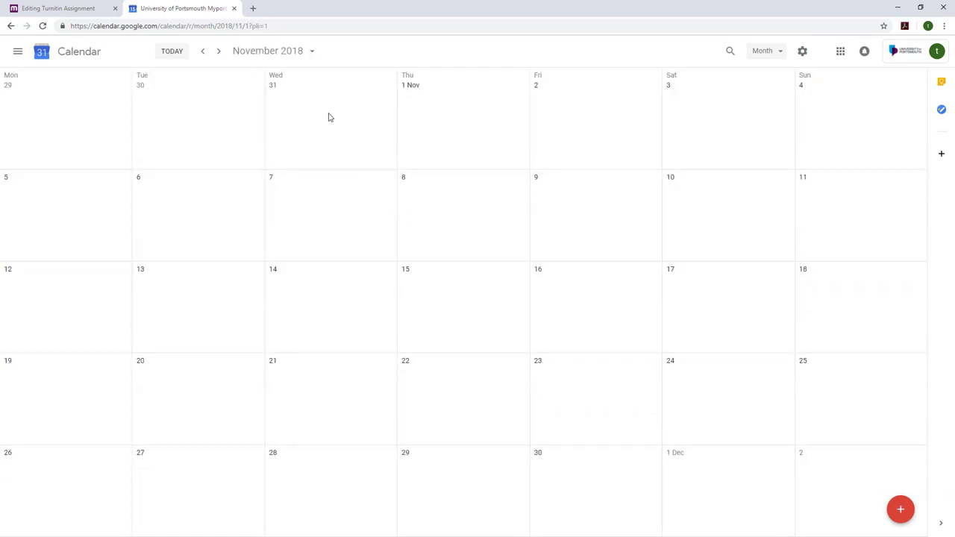
pyautogui.click(173, 53)
pyautogui.click(220, 52)
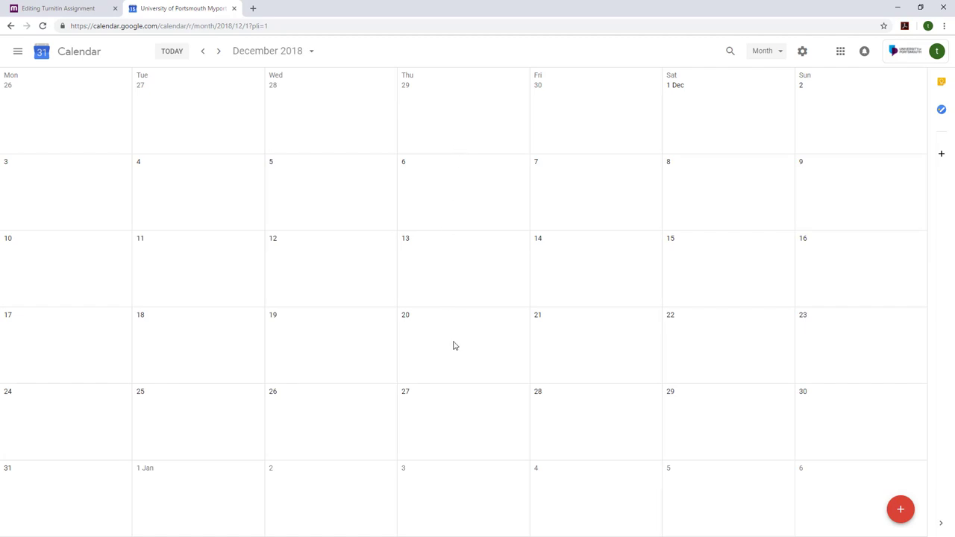
# - Switch back to the Moodle assignment form, set the post date to 20 December and the due date's month to November
pyautogui.click(104, 12)
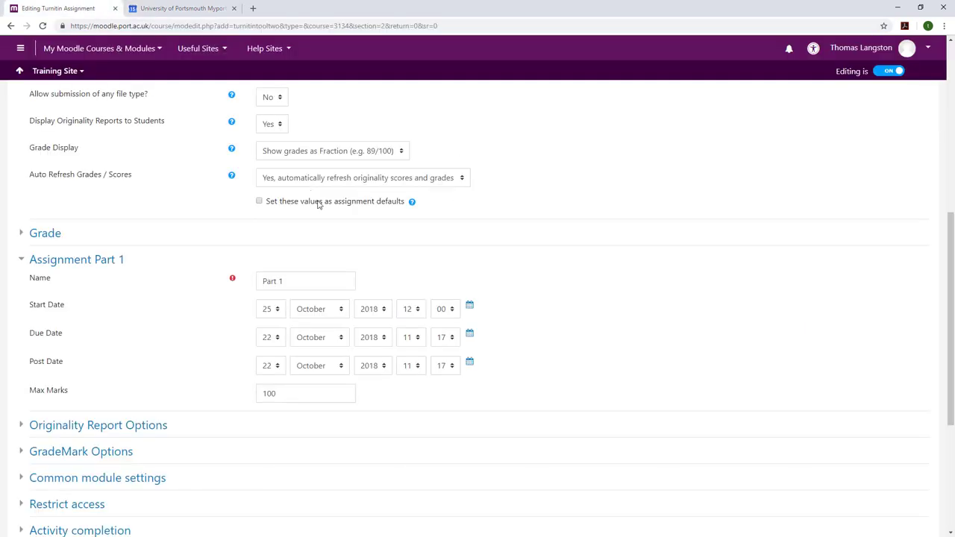
pyautogui.click(273, 367)
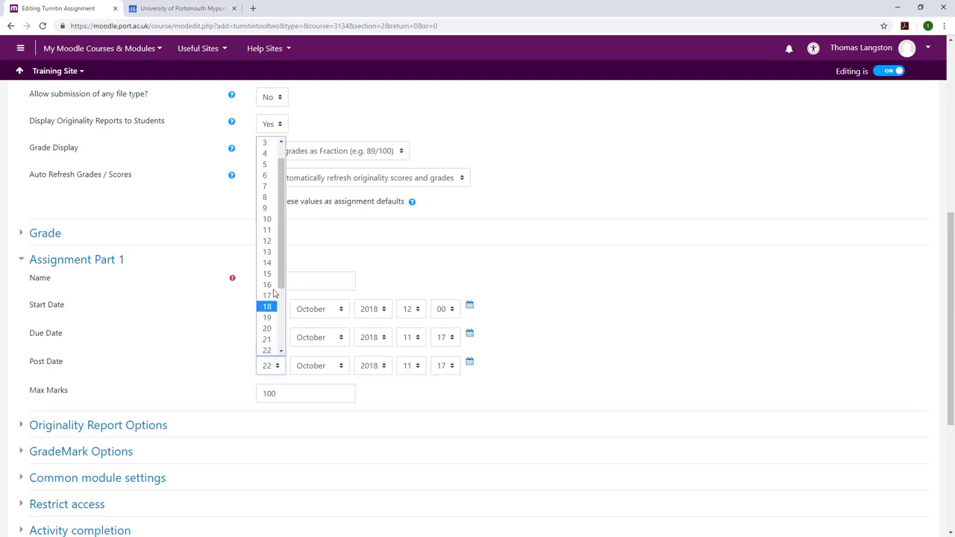
pyautogui.click(268, 329)
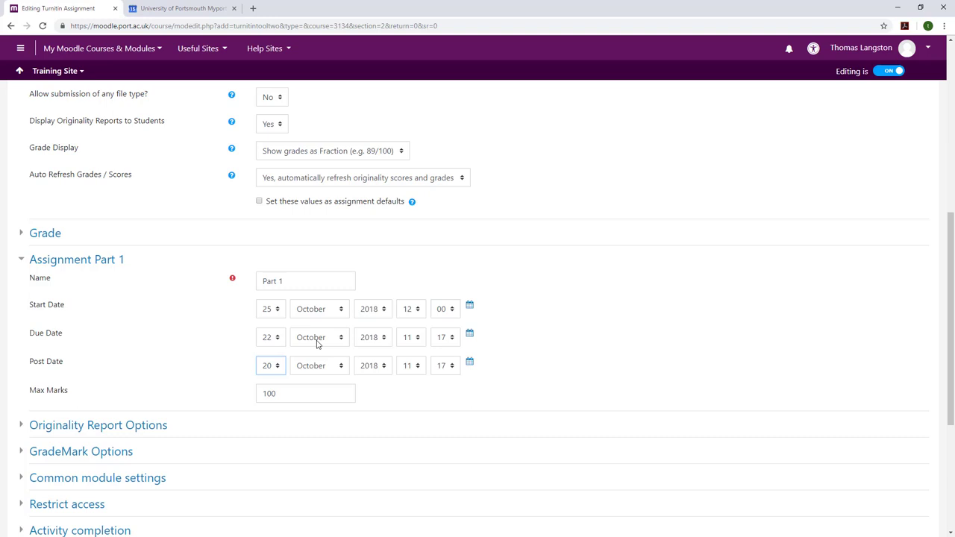
pyautogui.click(318, 342)
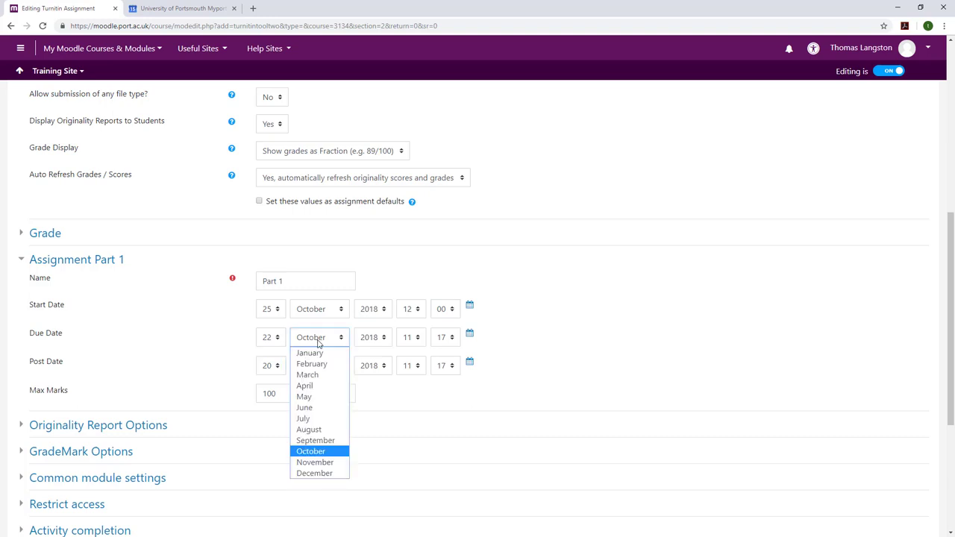
pyautogui.click(317, 463)
pyautogui.click(312, 367)
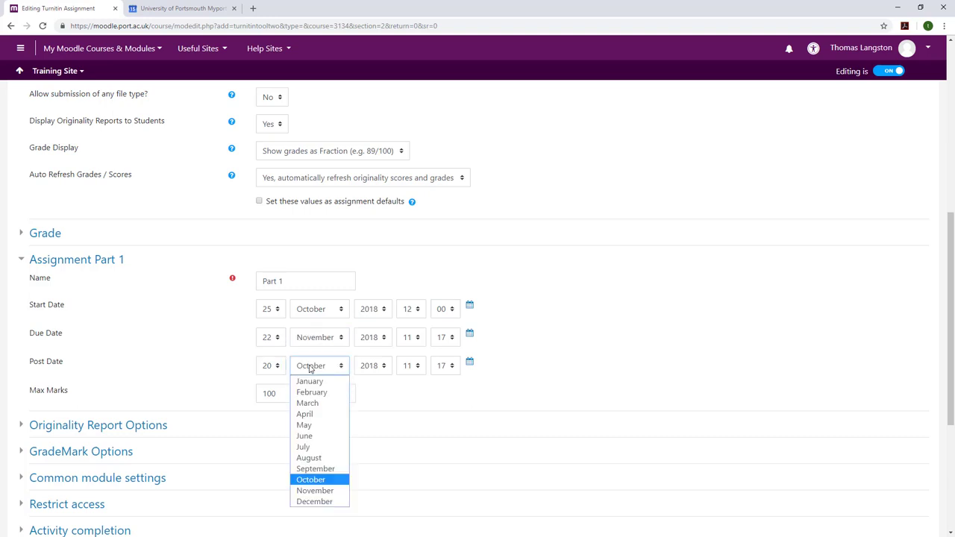
pyautogui.click(316, 501)
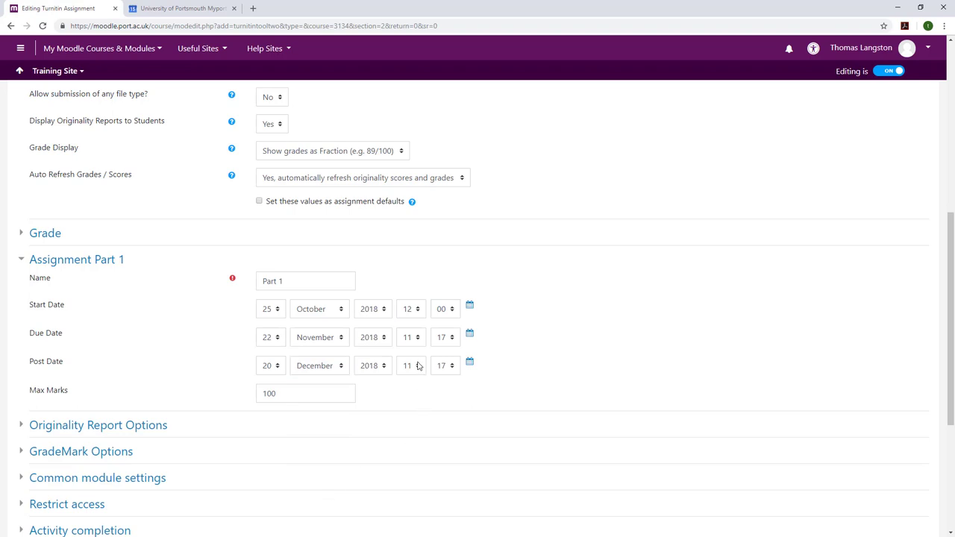
# - Set the due date's time to 12:00
pyautogui.click(416, 339)
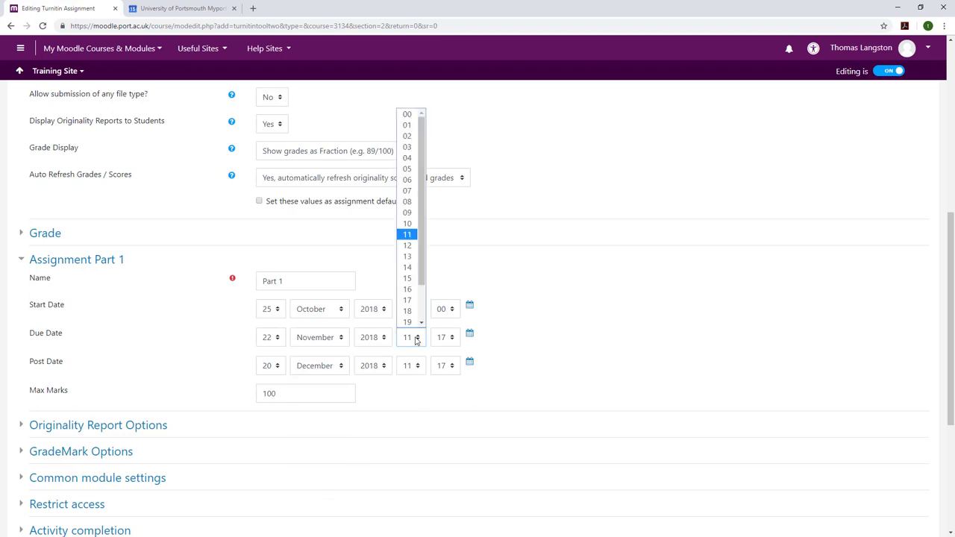
pyautogui.click(409, 245)
pyautogui.click(451, 341)
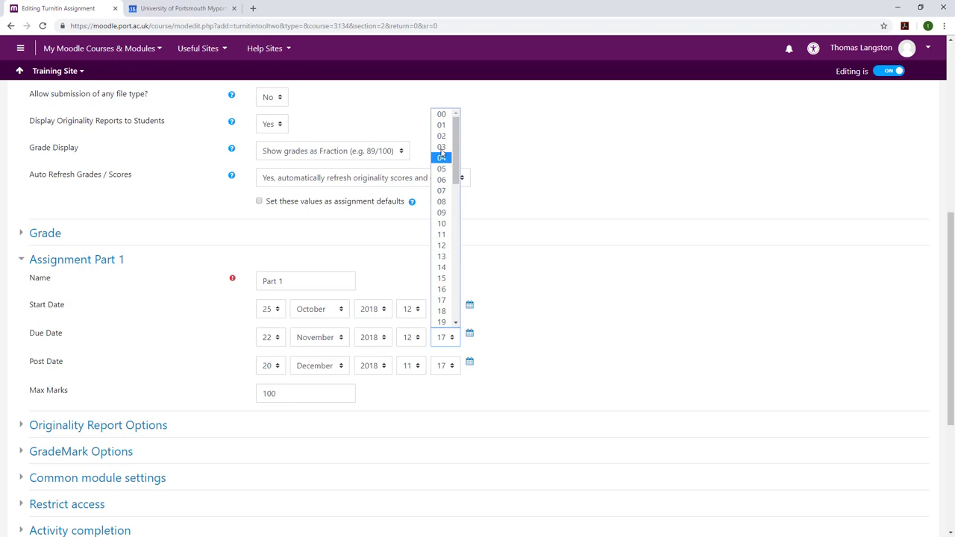
pyautogui.click(446, 113)
# - Set the post date's time to 12:00
pyautogui.click(406, 368)
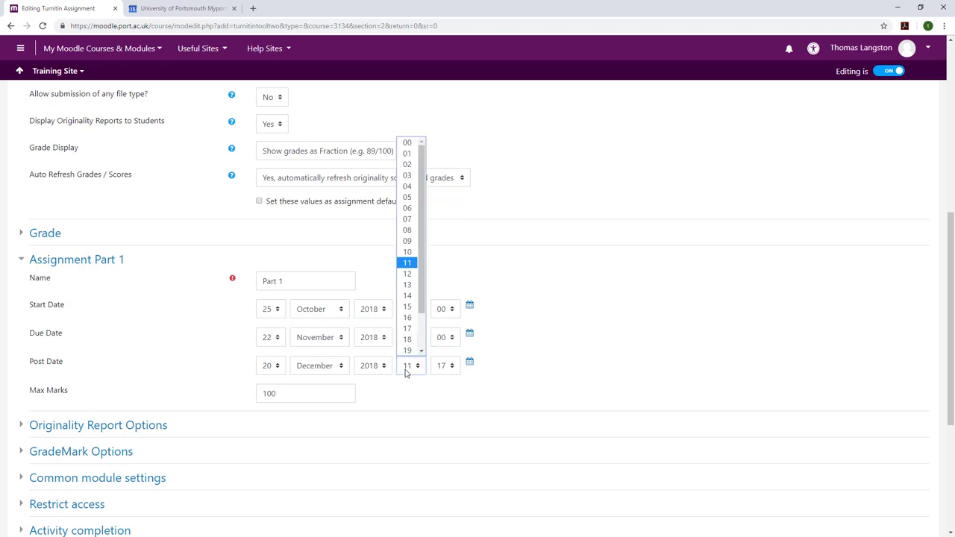
pyautogui.click(407, 263)
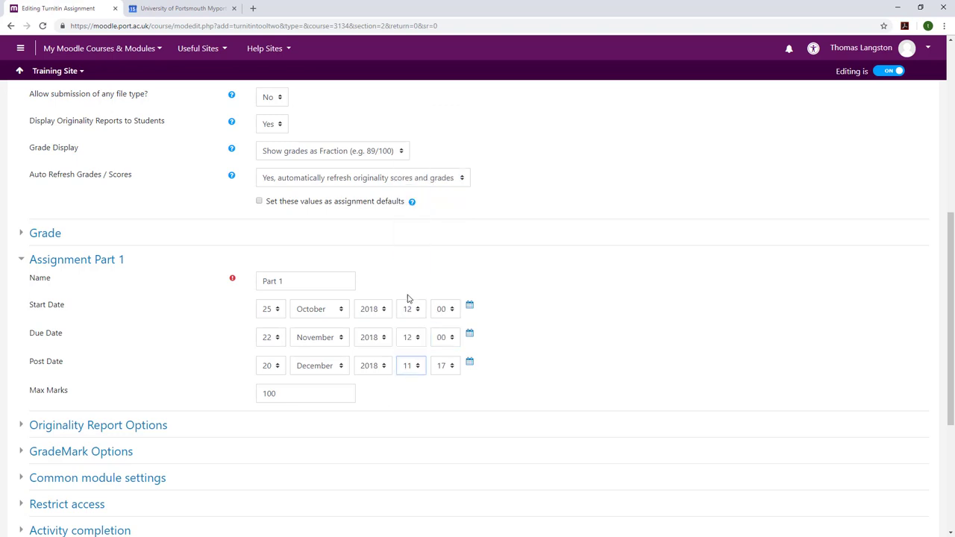
pyautogui.click(451, 366)
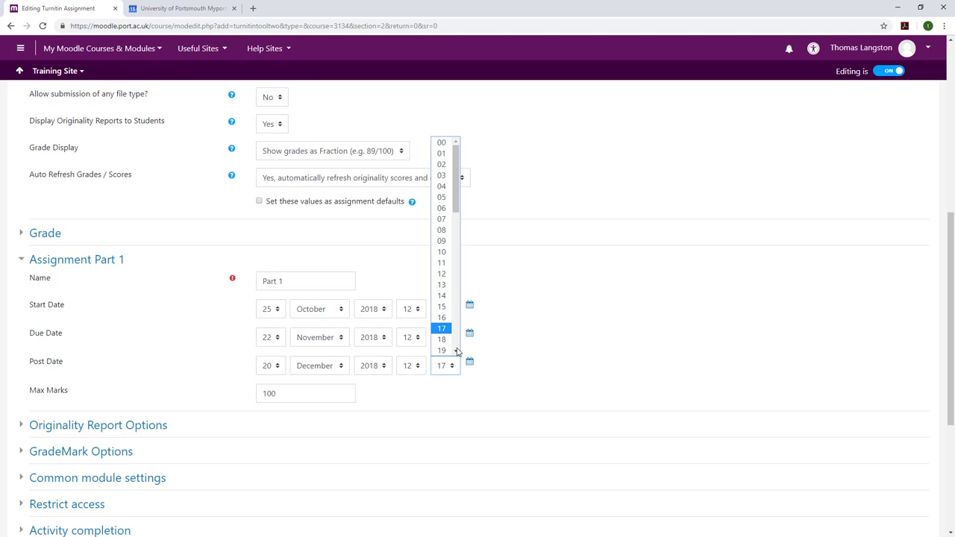
pyautogui.click(443, 141)
pyautogui.click(525, 339)
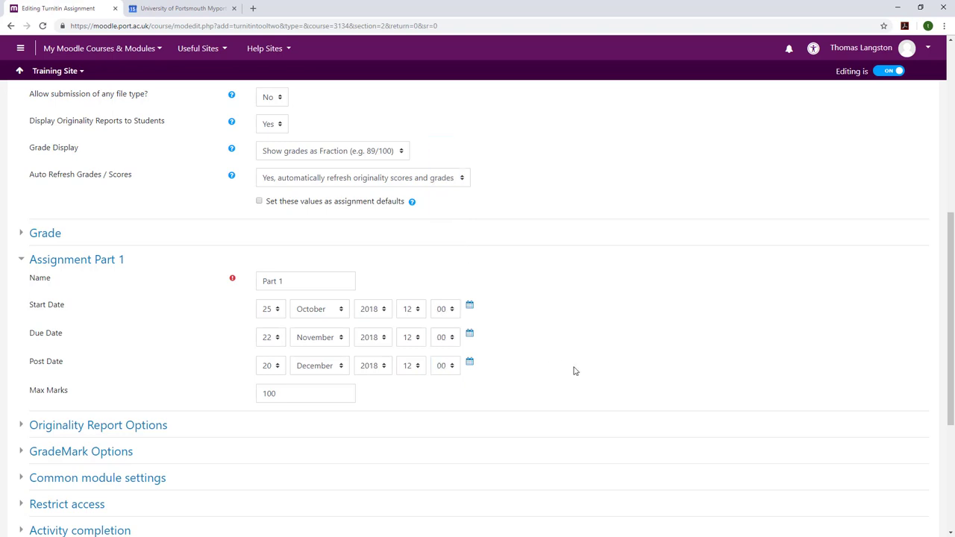
pyautogui.scroll(-5, 587, 376)
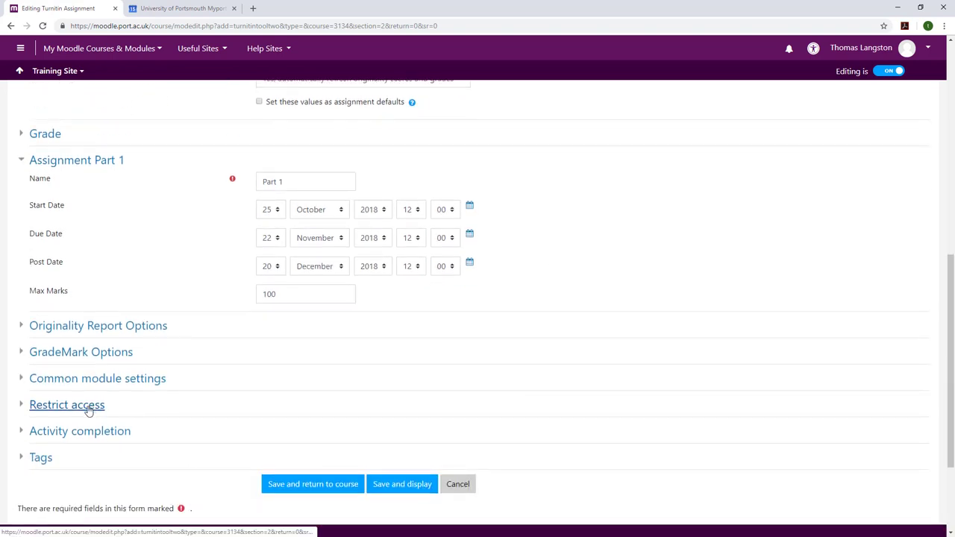
# - Add a date-based access restriction to the late submissions assignment
pyautogui.click(58, 403)
pyautogui.scroll(-2, 393, 358)
pyautogui.click(320, 368)
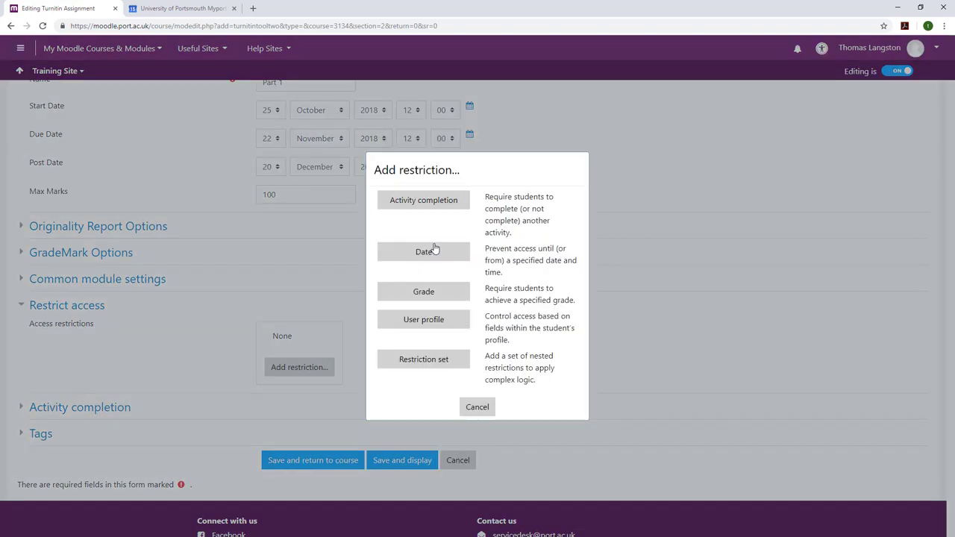
pyautogui.click(430, 246)
pyautogui.scroll(-1, 373, 329)
# - Set the date restriction to allow access from 25 October 2018 at 12:00
pyautogui.click(341, 355)
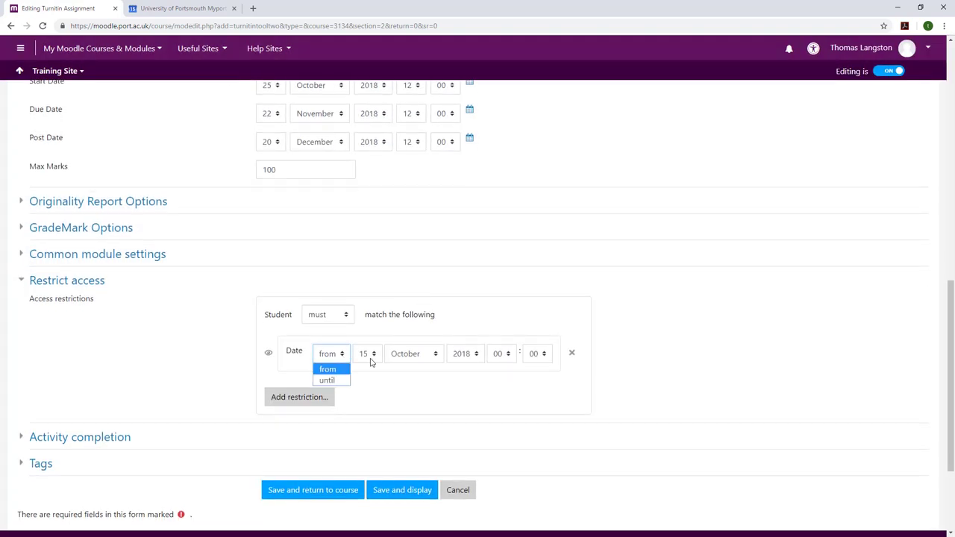
pyautogui.click(368, 355)
pyautogui.moveTo(378, 262); pyautogui.dragTo(382, 291)
pyautogui.click(363, 326)
pyautogui.click(415, 355)
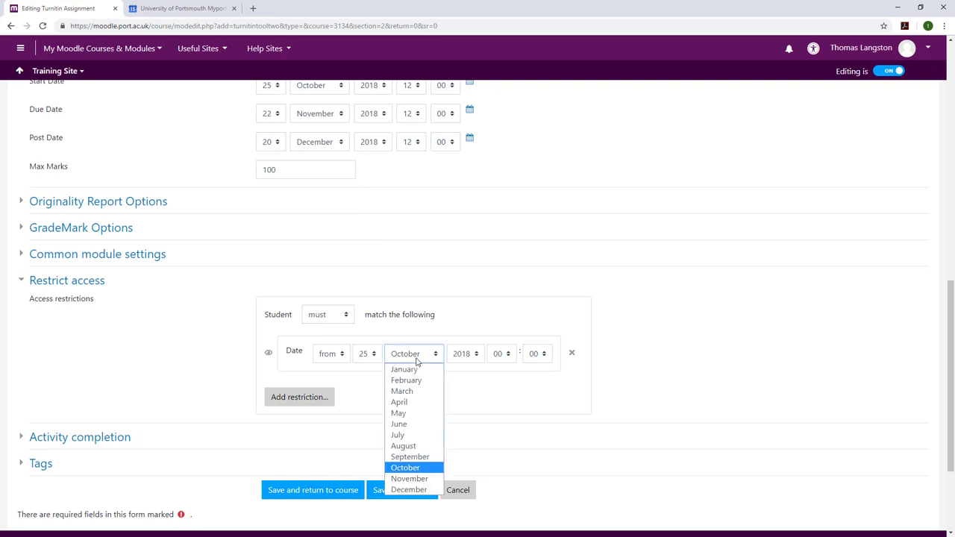
pyautogui.click(451, 426)
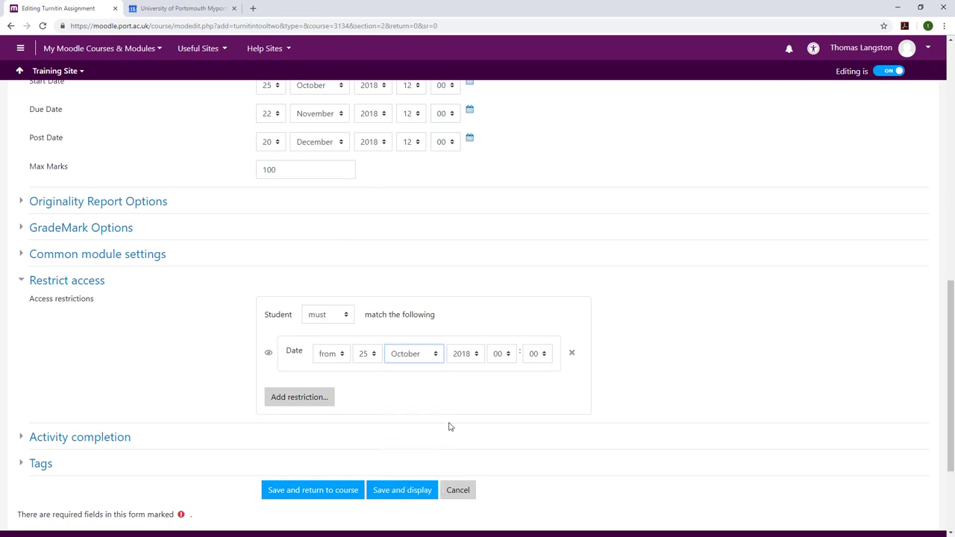
pyautogui.click(501, 354)
pyautogui.click(498, 273)
# - Hide the assignment entirely from students who do not meet the date restriction, and save it, returning to the course
pyautogui.click(269, 355)
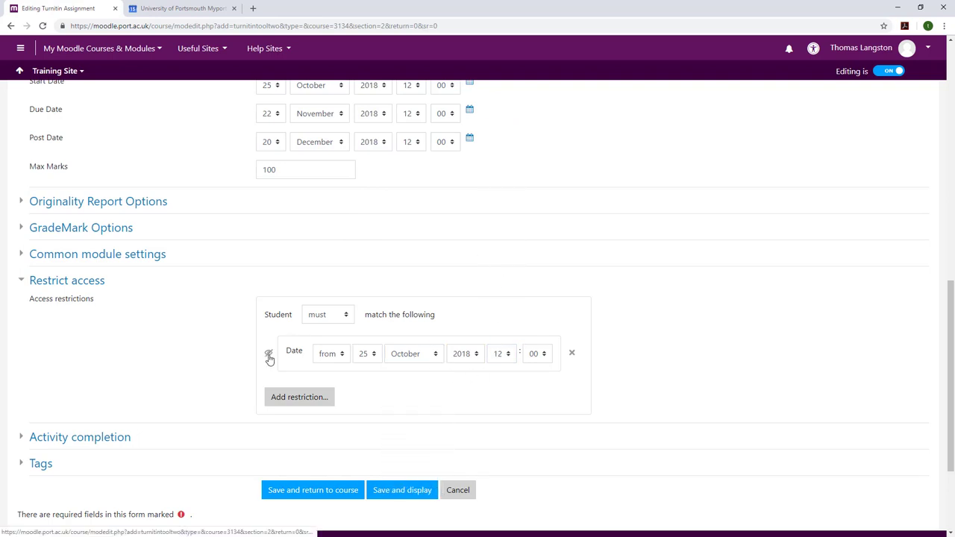
pyautogui.click(334, 492)
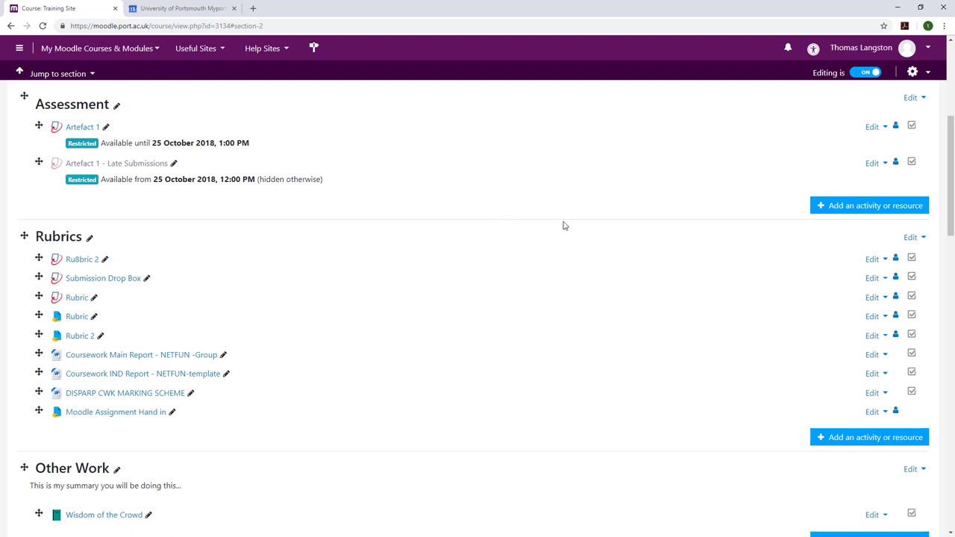
# - Switch to the Student role and check which drop boxes students see in the Assessment section
pyautogui.click(928, 50)
pyautogui.click(898, 186)
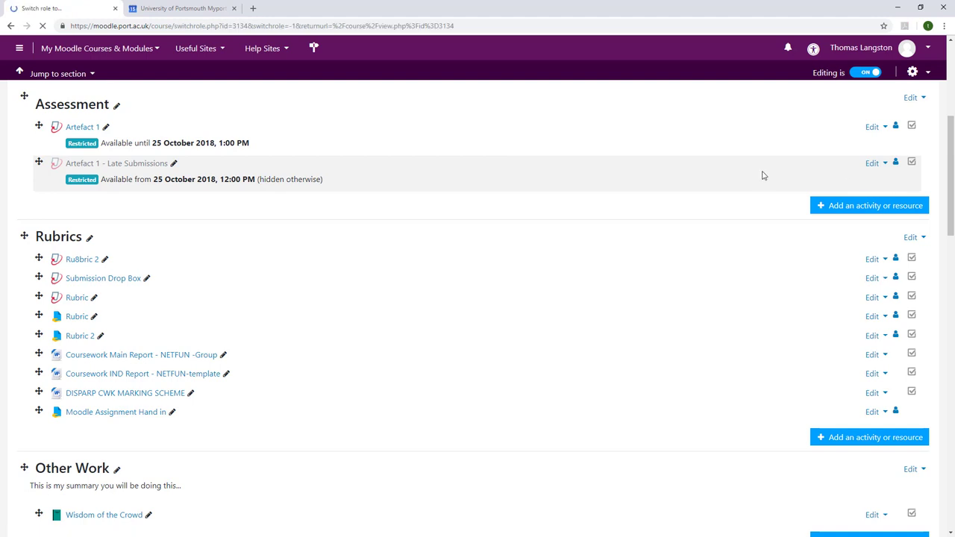
pyautogui.click(66, 392)
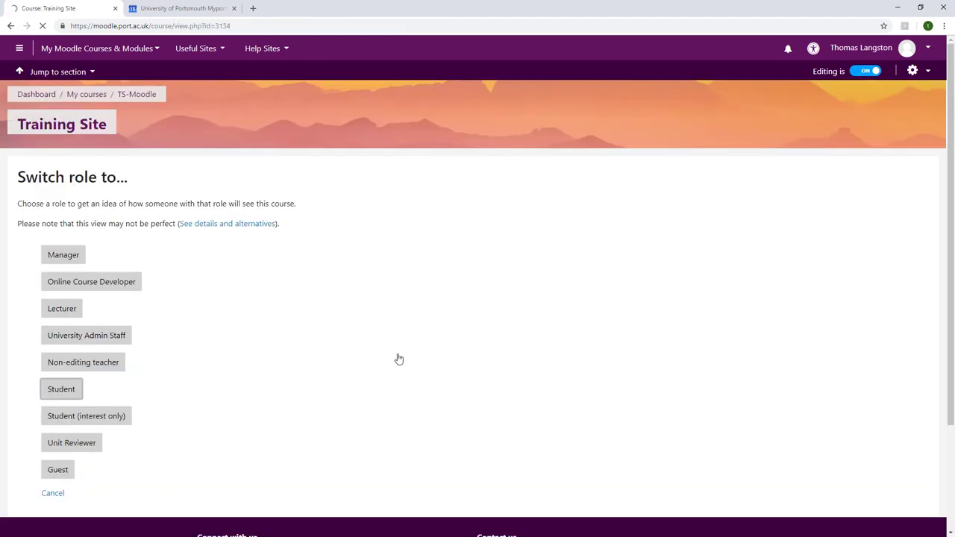
pyautogui.scroll(-1, 514, 326)
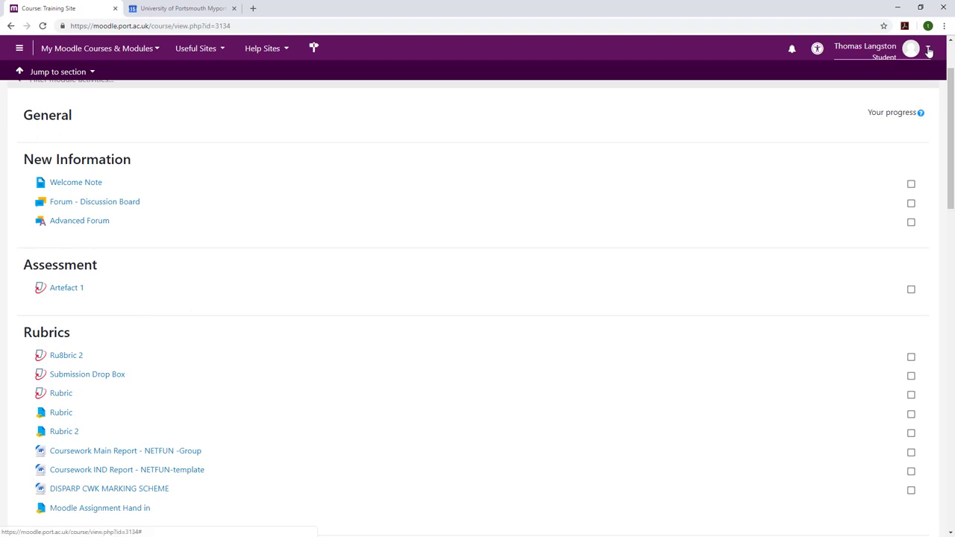
# - Return to the normal role and review the drop boxes' restrictions in the Assessment section
pyautogui.click(929, 51)
pyautogui.click(832, 188)
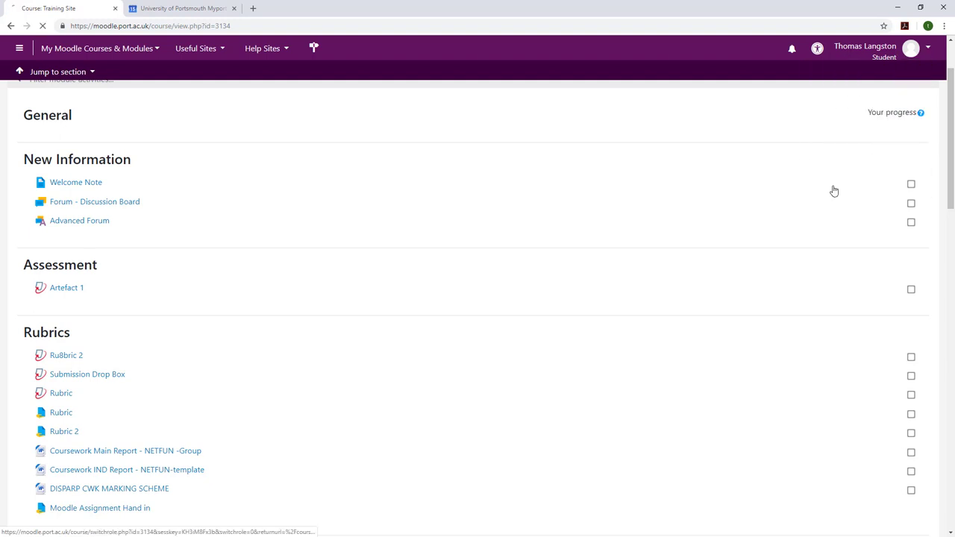
pyautogui.scroll(-2, 473, 262)
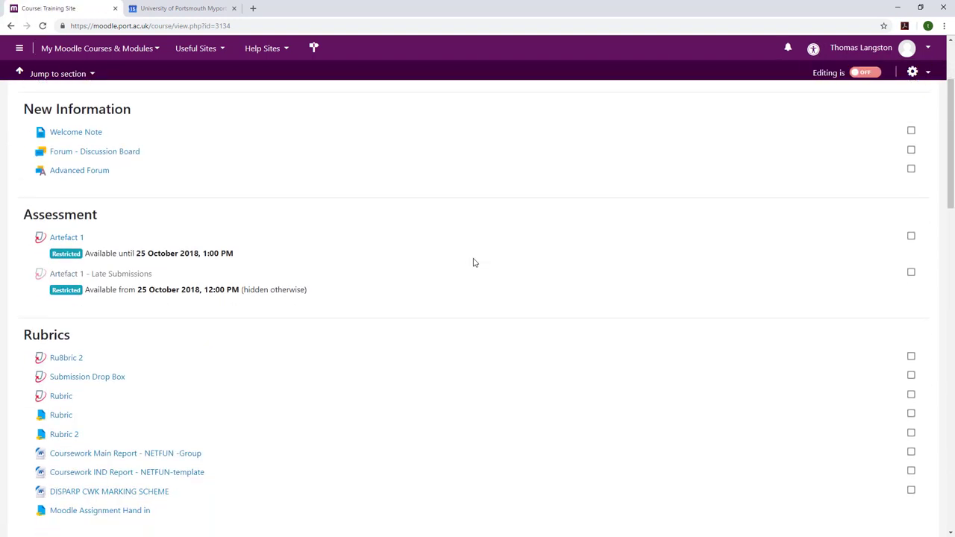